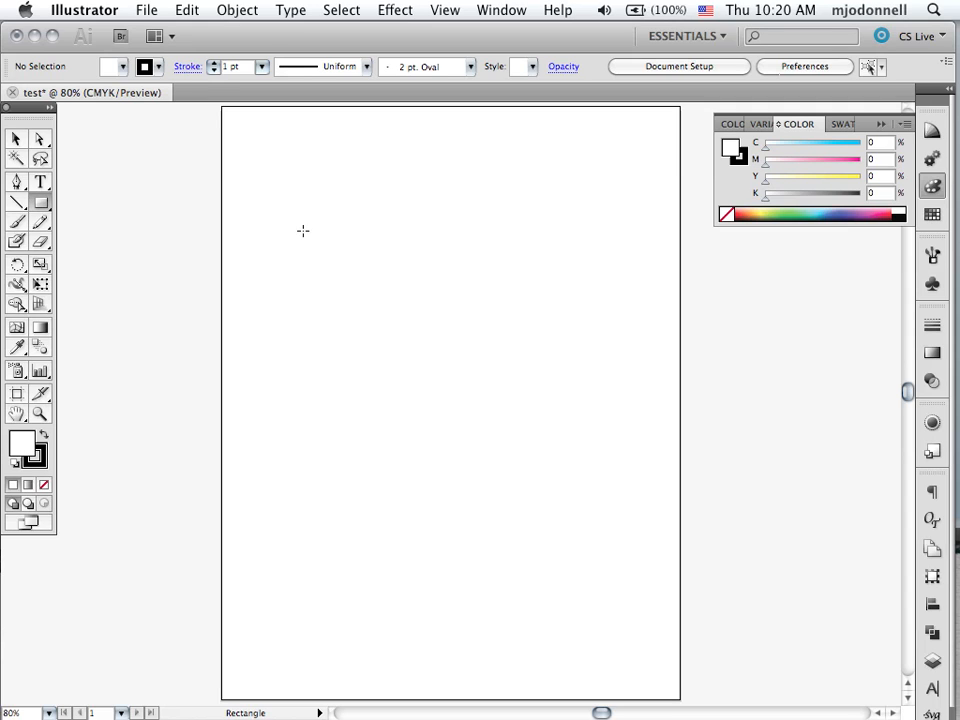
Step: Draw a wide rectangle and an overlapping square whose fill is None, then deselect
{"action": "mouse_move", "coordinate": [284, 190]}
{"action": "left_mouse_down"}
{"action": "mouse_move", "coordinate": [474, 255]}
{"action": "mouse_move", "coordinate": [591, 381]}
{"action": "mouse_move", "coordinate": [585, 427]}
{"action": "mouse_move", "coordinate": [557, 463]}
{"action": "mouse_move", "coordinate": [538, 429]}
{"action": "mouse_move", "coordinate": [543, 407]}
{"action": "mouse_move", "coordinate": [553, 444]}
{"action": "mouse_move", "coordinate": [587, 448]}
{"action": "mouse_move", "coordinate": [549, 474]}
{"action": "mouse_move", "coordinate": [555, 296]}
{"action": "mouse_move", "coordinate": [598, 388]}
{"action": "mouse_move", "coordinate": [574, 534]}
{"action": "mouse_move", "coordinate": [470, 519]}
{"action": "mouse_move", "coordinate": [450, 469]}
{"action": "mouse_move", "coordinate": [557, 508]}
{"action": "mouse_move", "coordinate": [626, 461]}
{"action": "mouse_move", "coordinate": [629, 421]}
{"action": "left_mouse_up"}
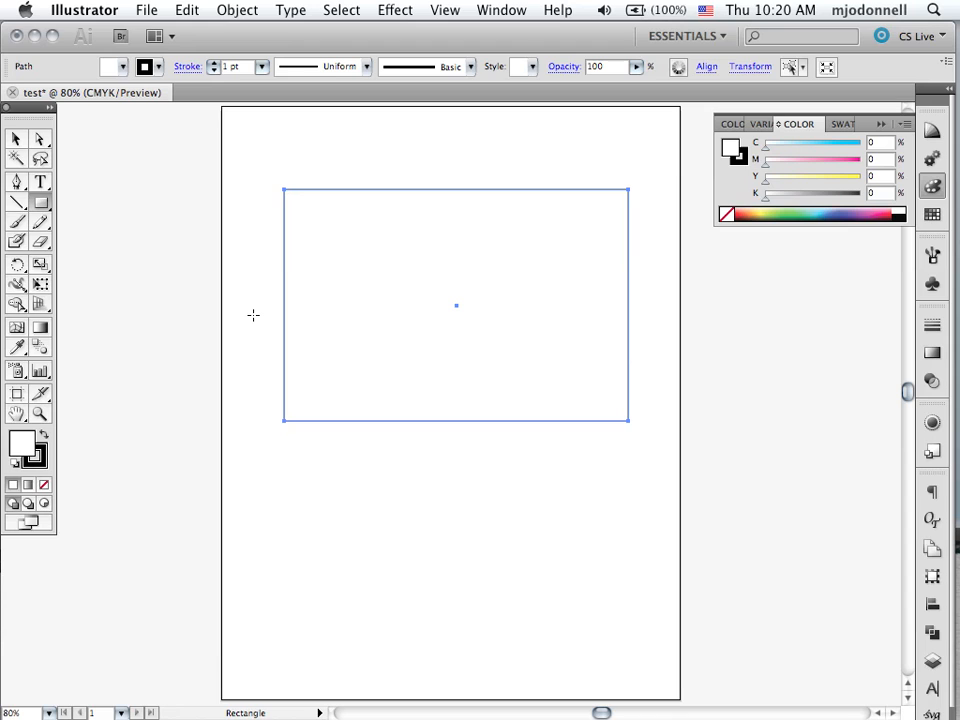
{"action": "mouse_move", "coordinate": [253, 315]}
{"action": "left_mouse_down"}
{"action": "mouse_move", "coordinate": [326, 388]}
{"action": "mouse_move", "coordinate": [466, 468]}
{"action": "mouse_move", "coordinate": [476, 489]}
{"action": "left_mouse_up"}
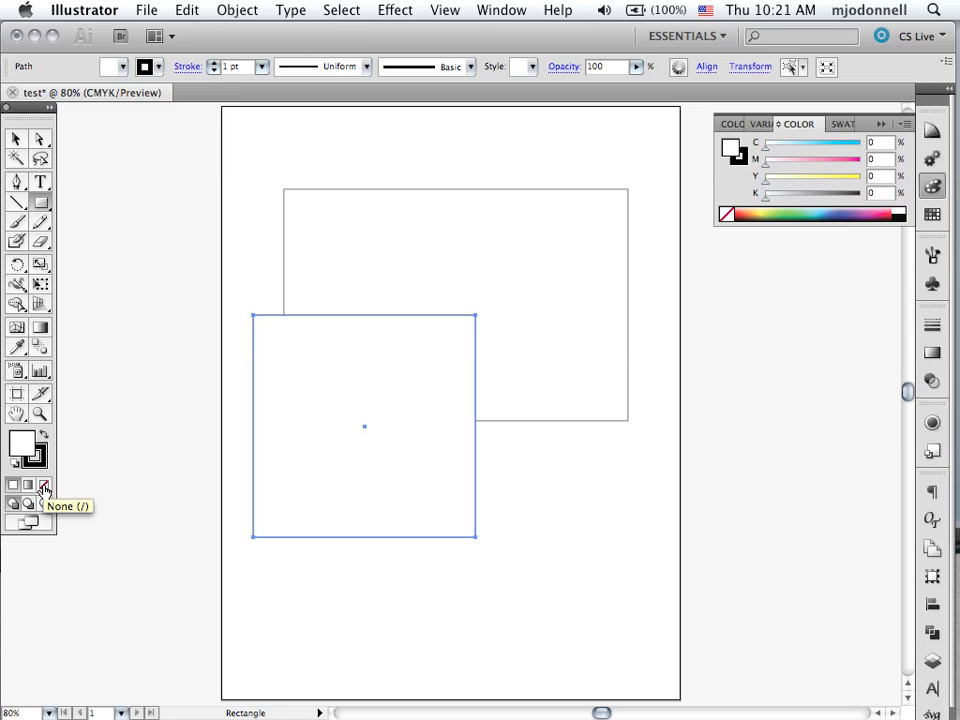
{"action": "left_click", "coordinate": [43, 489]}
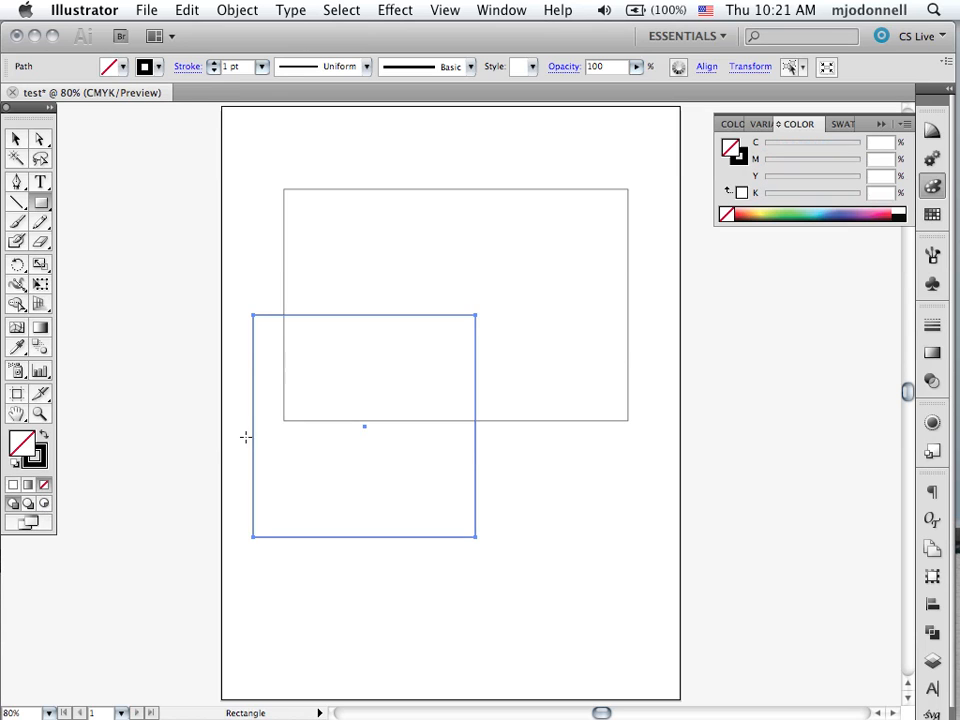
{"action": "key", "text": "super+shift+a"}
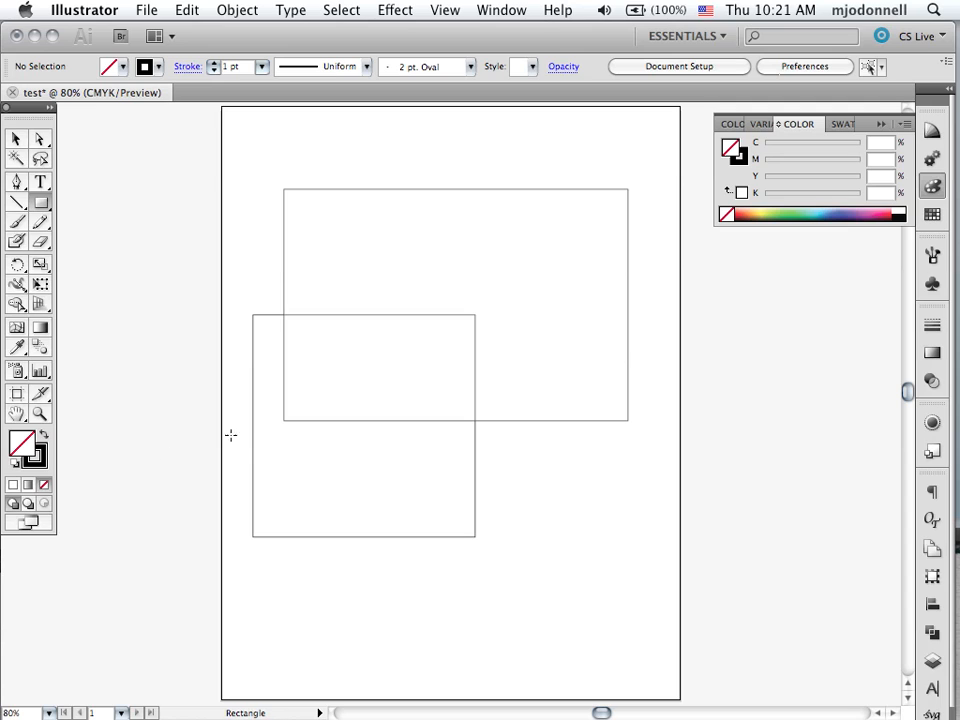
{"action": "key", "text": "v"}
Step: Select the square, refill it white and move it toward the page's upper left
{"action": "left_click", "coordinate": [254, 432]}
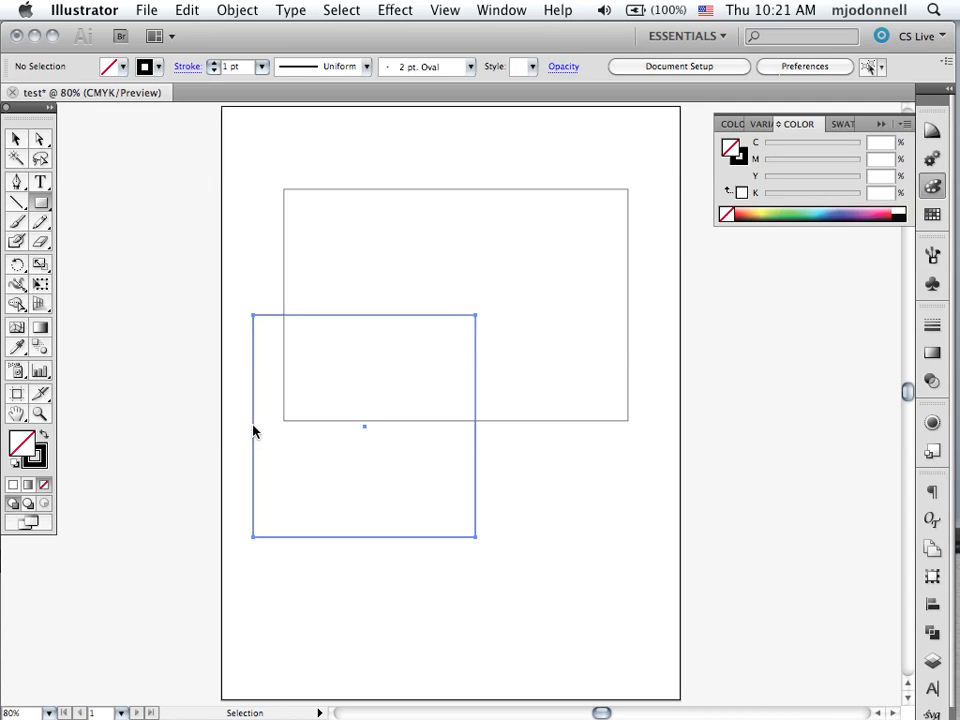
{"action": "key", "text": "m"}
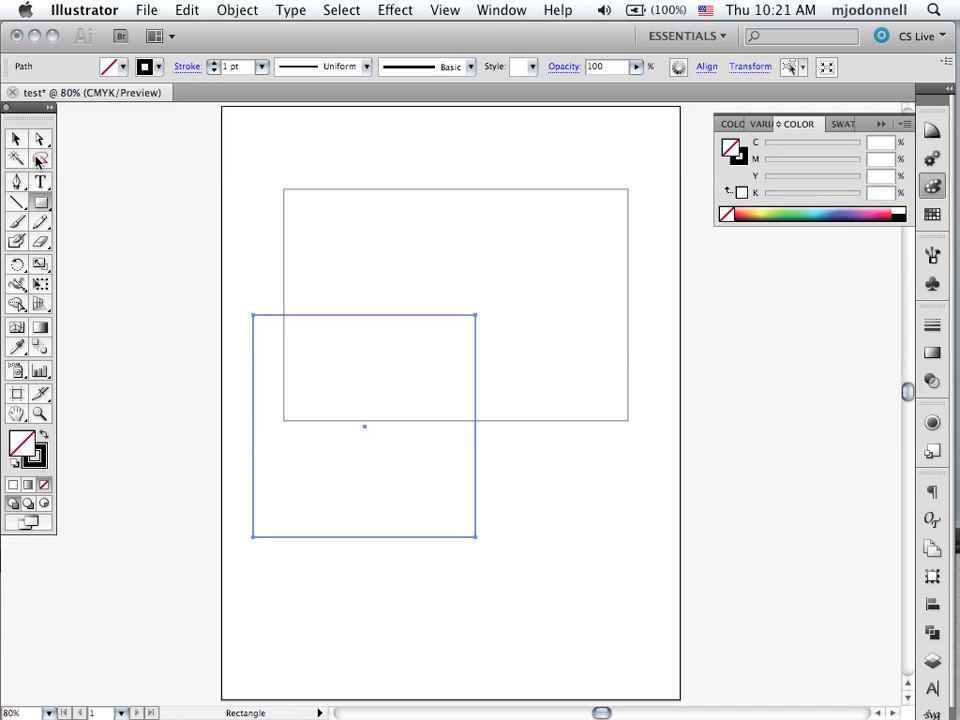
{"action": "left_click", "coordinate": [16, 139]}
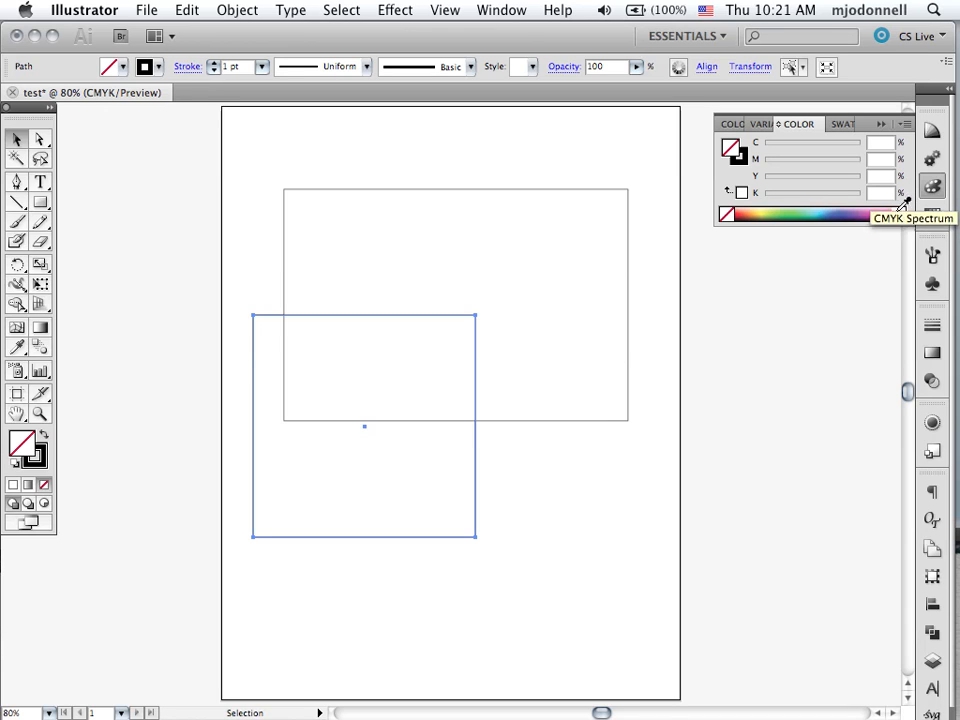
{"action": "left_click", "coordinate": [901, 205]}
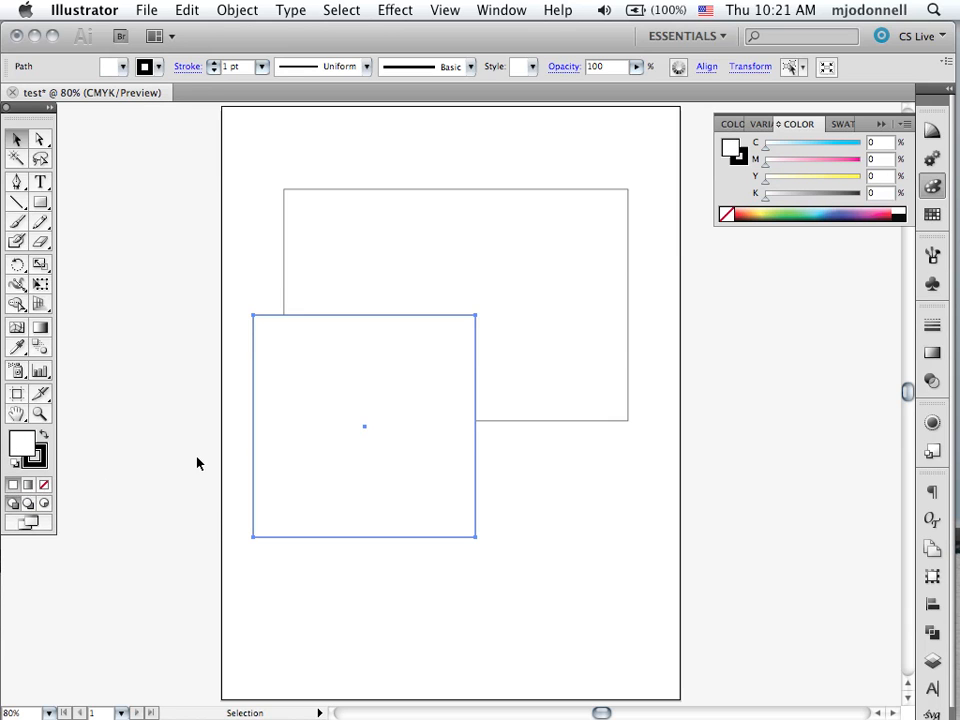
{"action": "mouse_move", "coordinate": [341, 381]}
{"action": "left_mouse_down"}
{"action": "mouse_move", "coordinate": [536, 320]}
{"action": "mouse_move", "coordinate": [530, 201]}
{"action": "mouse_move", "coordinate": [334, 199]}
{"action": "left_mouse_up"}
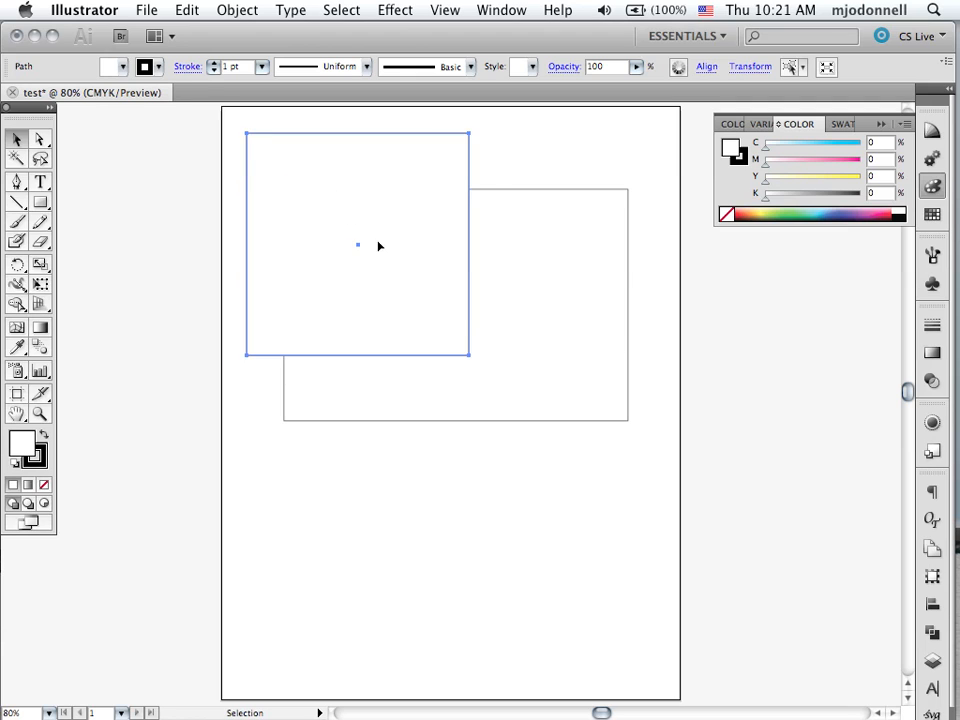
Step: Select both rectangles together and delete them, emptying the artboard
{"action": "left_click_drag", "start_coordinate": [511, 132], "coordinate": [423, 288]}
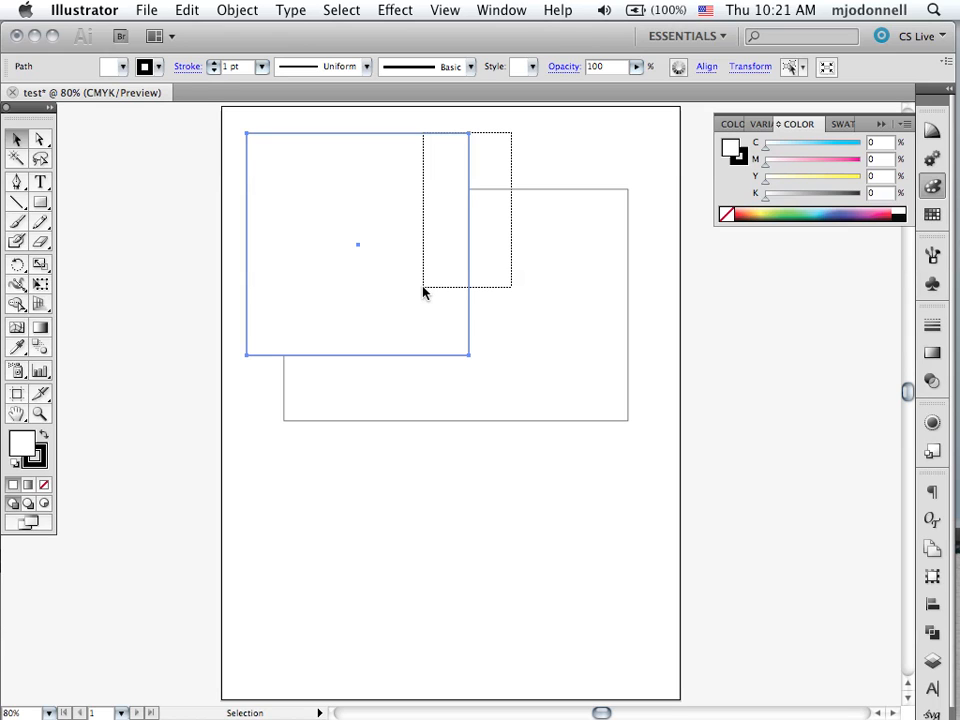
{"action": "left_click_drag", "start_coordinate": [423, 288], "coordinate": [423, 288]}
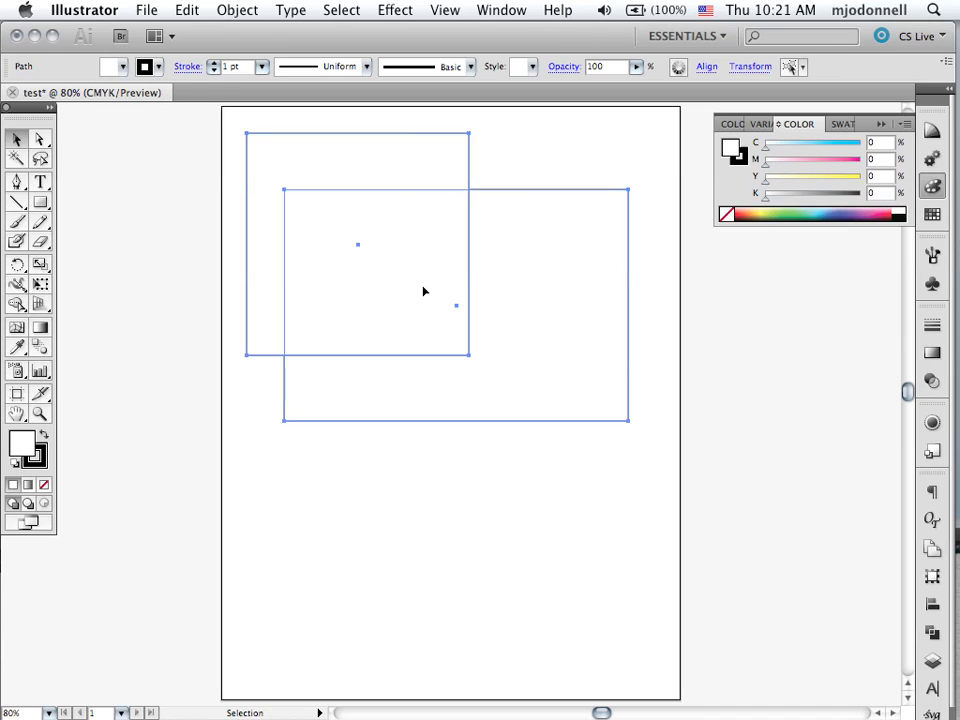
{"action": "key", "text": "Delete"}
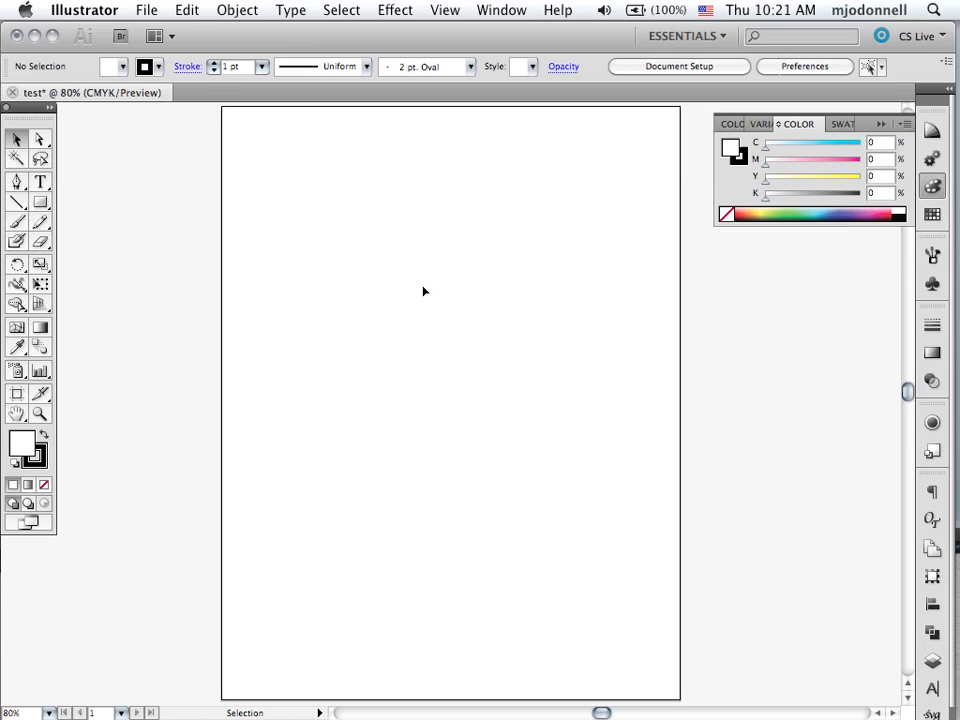
{"action": "left_click", "coordinate": [39, 205]}
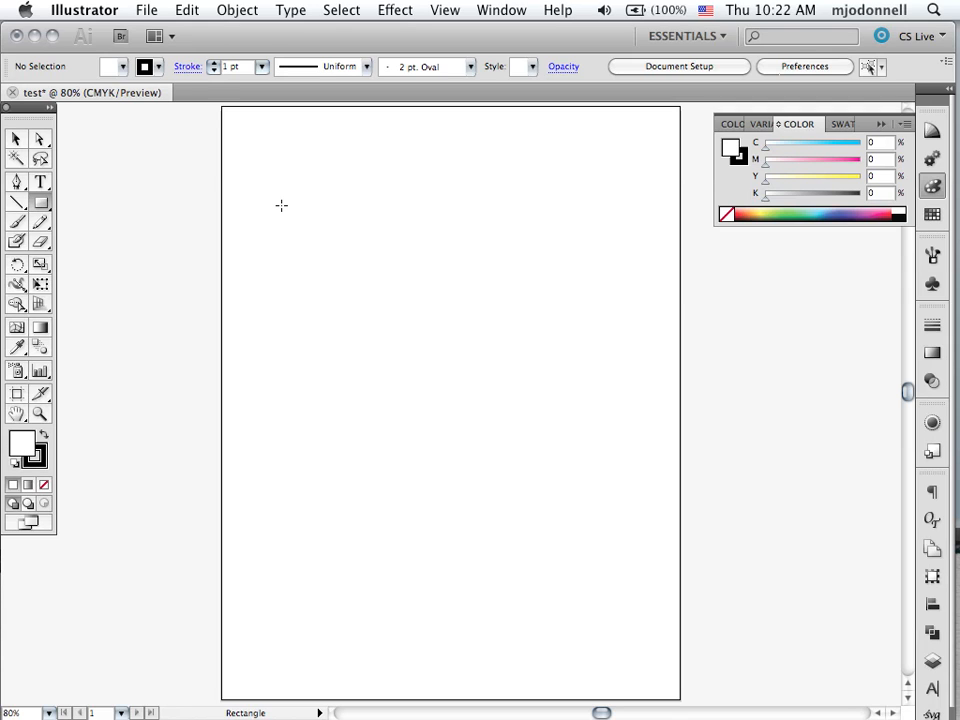
Step: Create an exact 300 by 300 pt square from the Rectangle dialog
{"action": "left_click", "coordinate": [281, 205]}
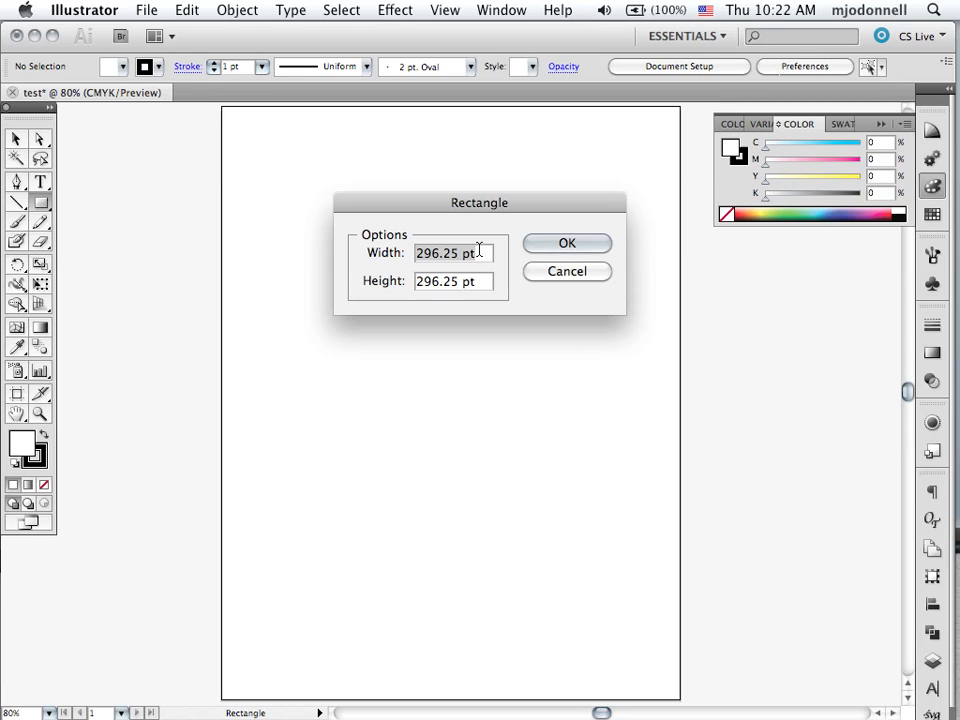
{"action": "type", "text": "300"}
{"action": "key", "text": "Tab"}
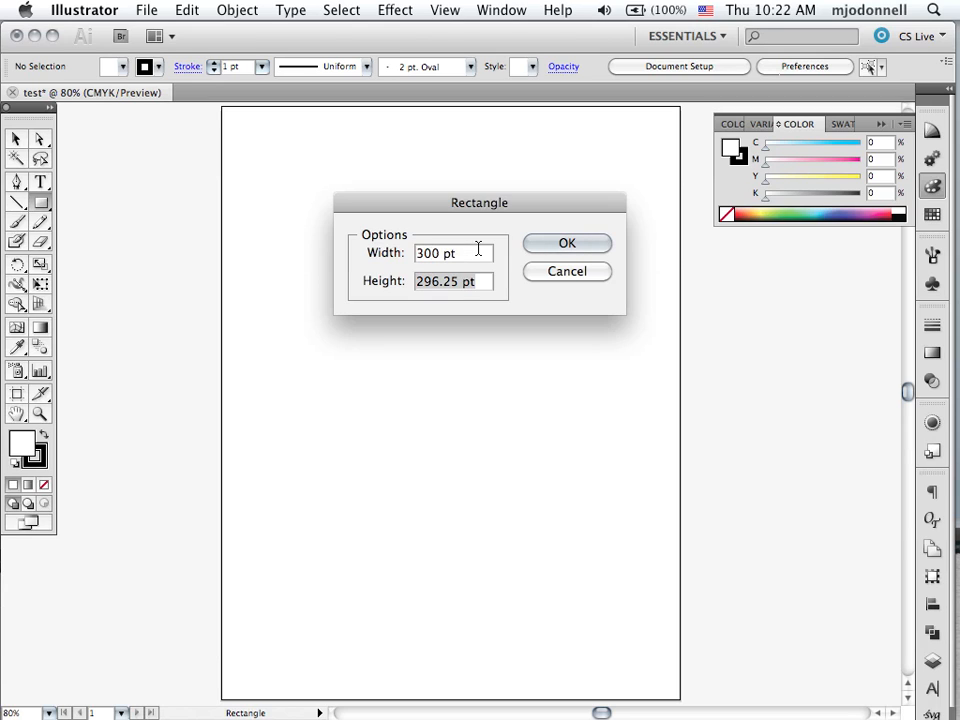
{"action": "type", "text": "300"}
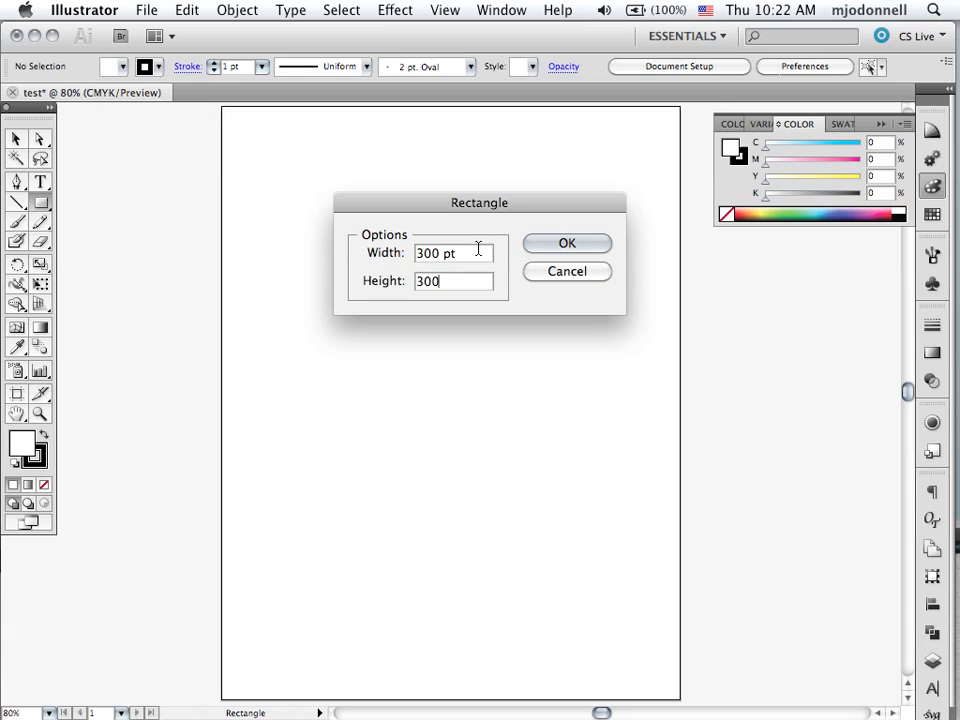
{"action": "key", "text": "Return"}
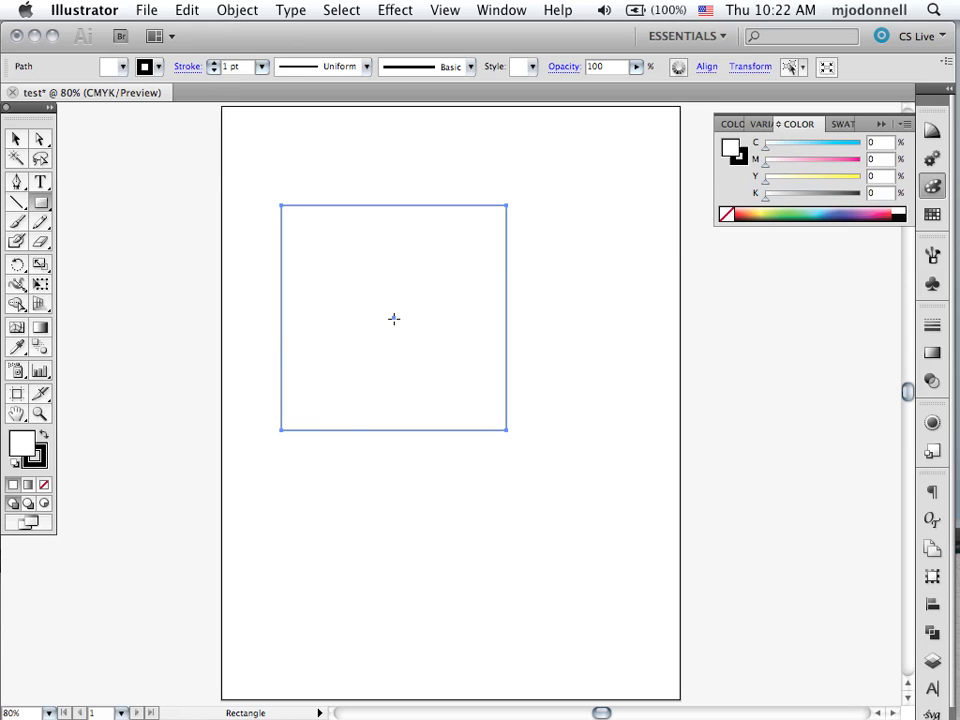
Step: Create a second 300 pt test square, drag it over the first and delete it
{"action": "left_click", "coordinate": [333, 481]}
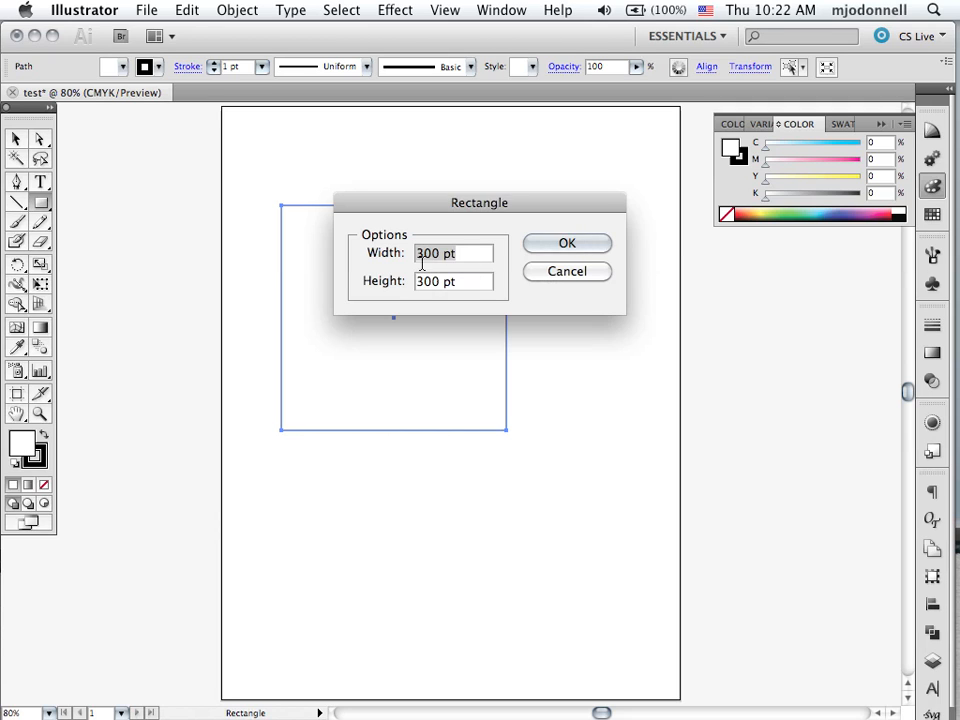
{"action": "left_click", "coordinate": [564, 246]}
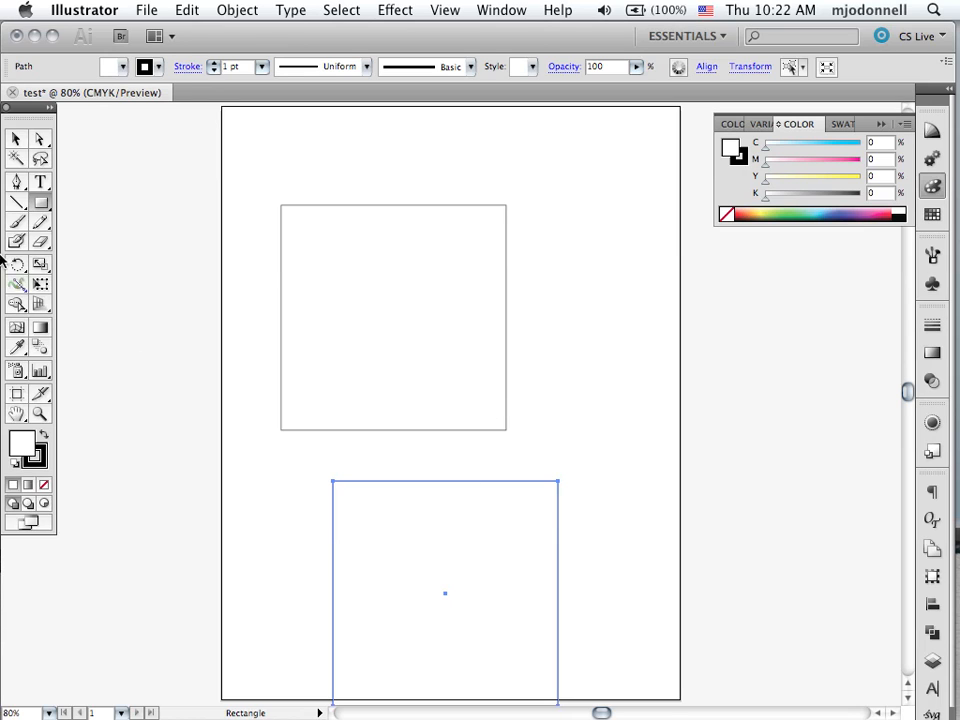
{"action": "left_click", "coordinate": [16, 139]}
{"action": "left_click_drag", "start_coordinate": [385, 481], "coordinate": [437, 331]}
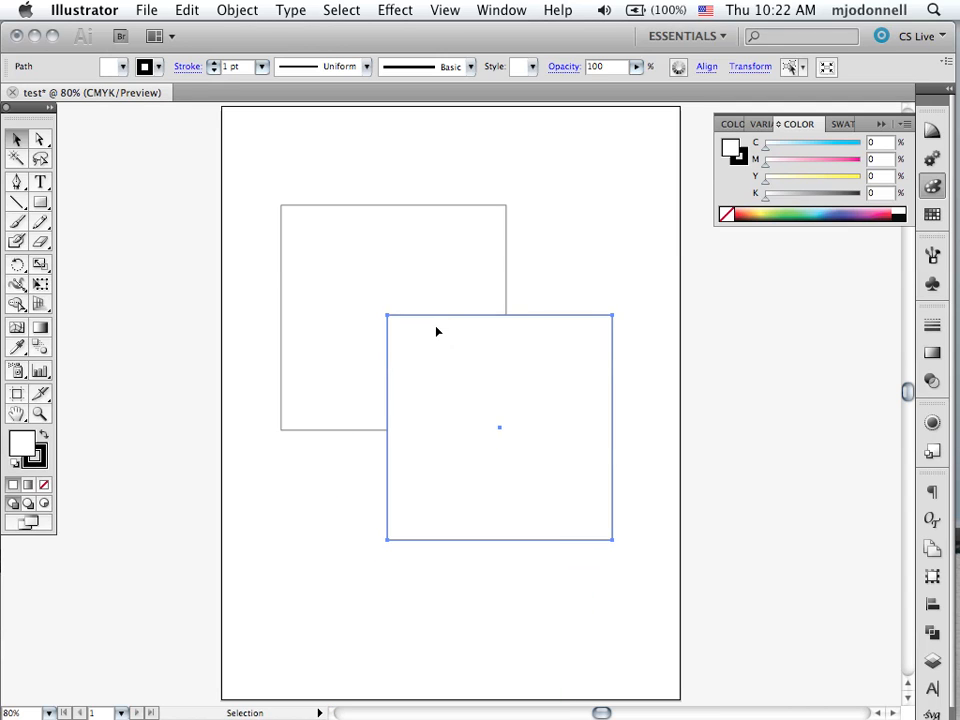
{"action": "key", "text": "Delete"}
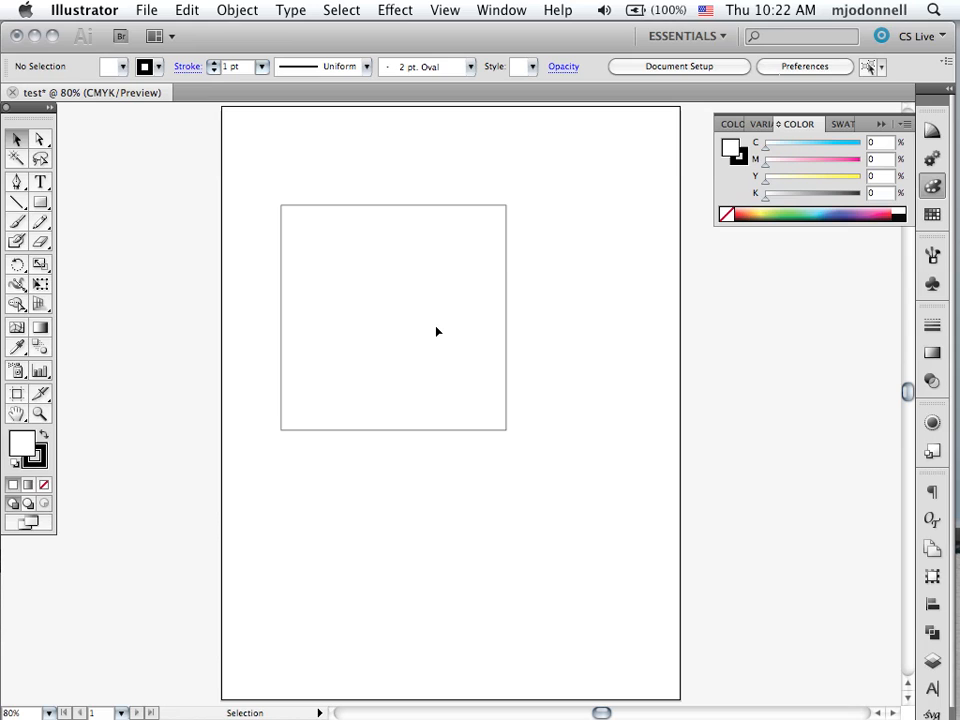
{"action": "left_click", "coordinate": [437, 331]}
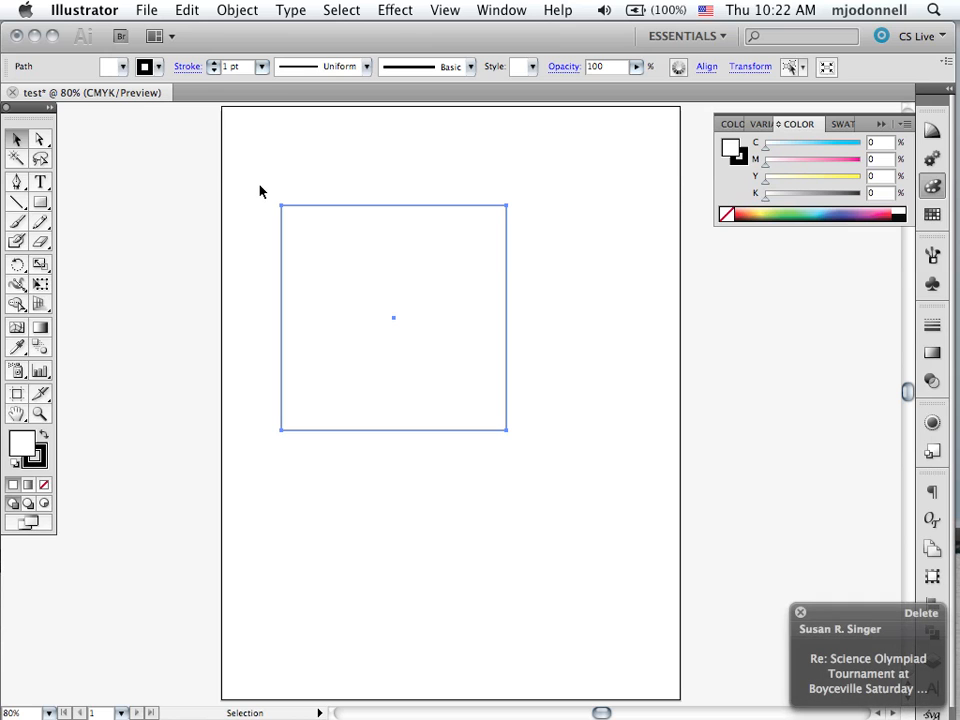
Step: Show the document rulers and detach the toolbar so the left ruler is reachable
{"action": "left_click", "coordinate": [441, 12]}
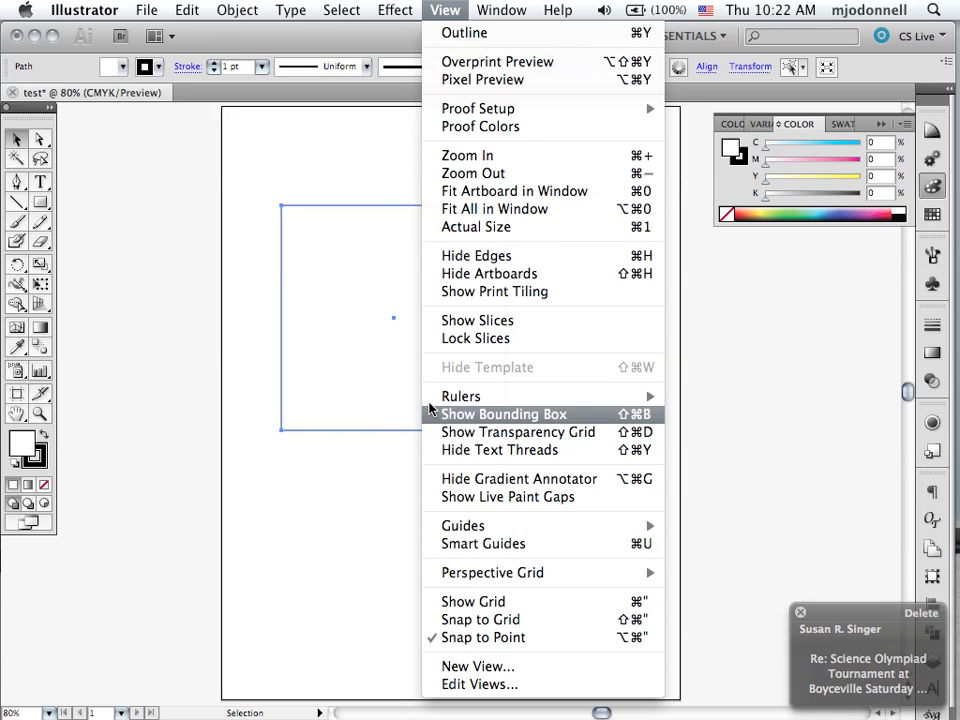
{"action": "mouse_move", "coordinate": [461, 396]}
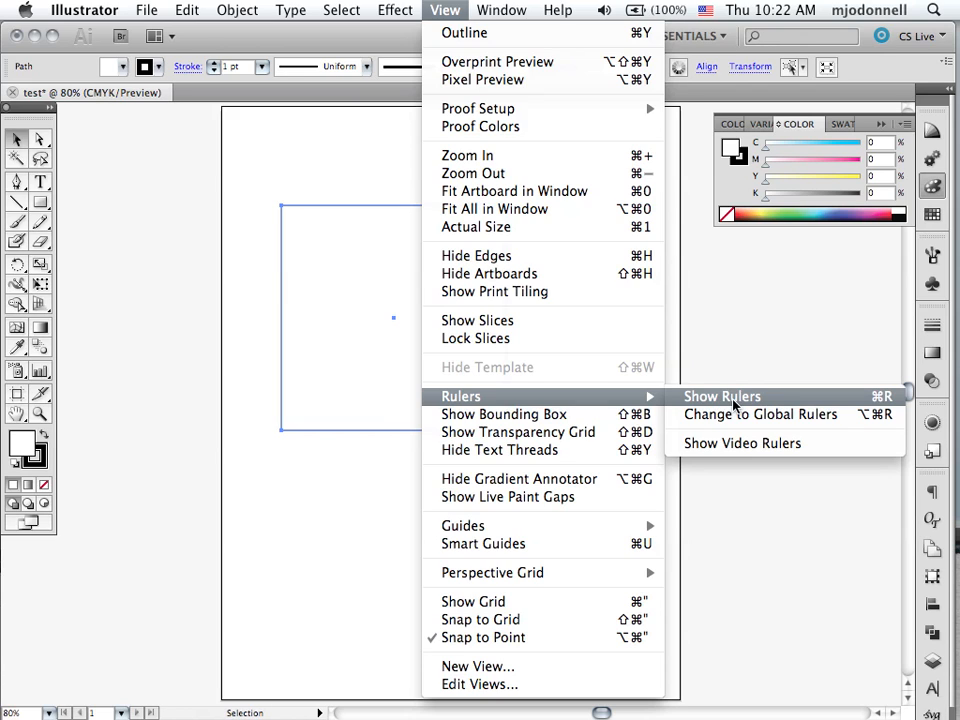
{"action": "left_click", "coordinate": [735, 403]}
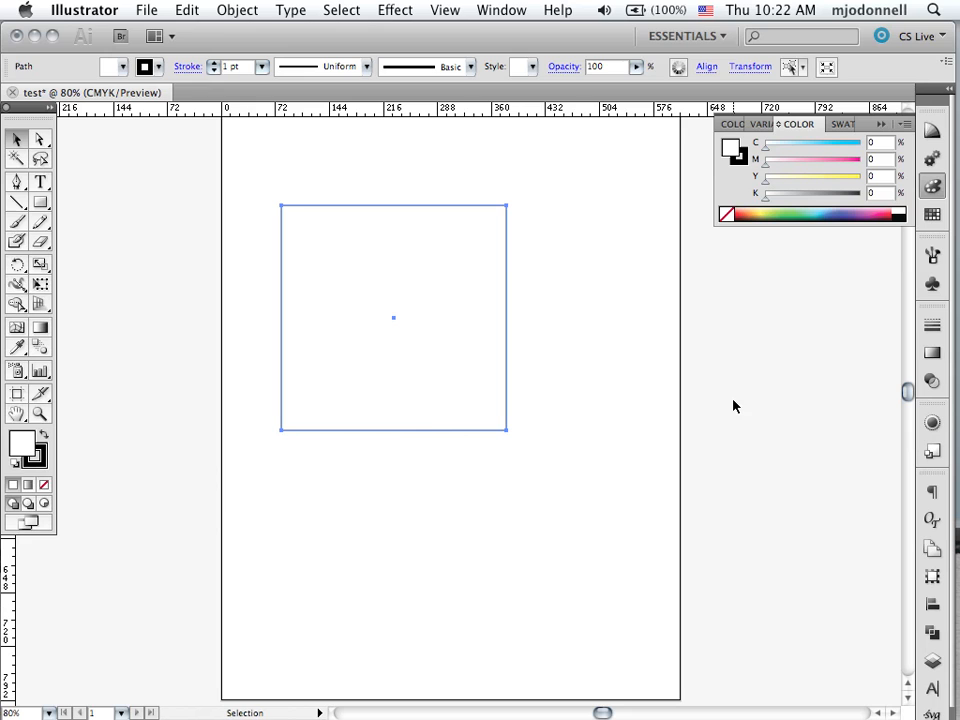
{"action": "left_click_drag", "start_coordinate": [41, 104], "coordinate": [111, 169]}
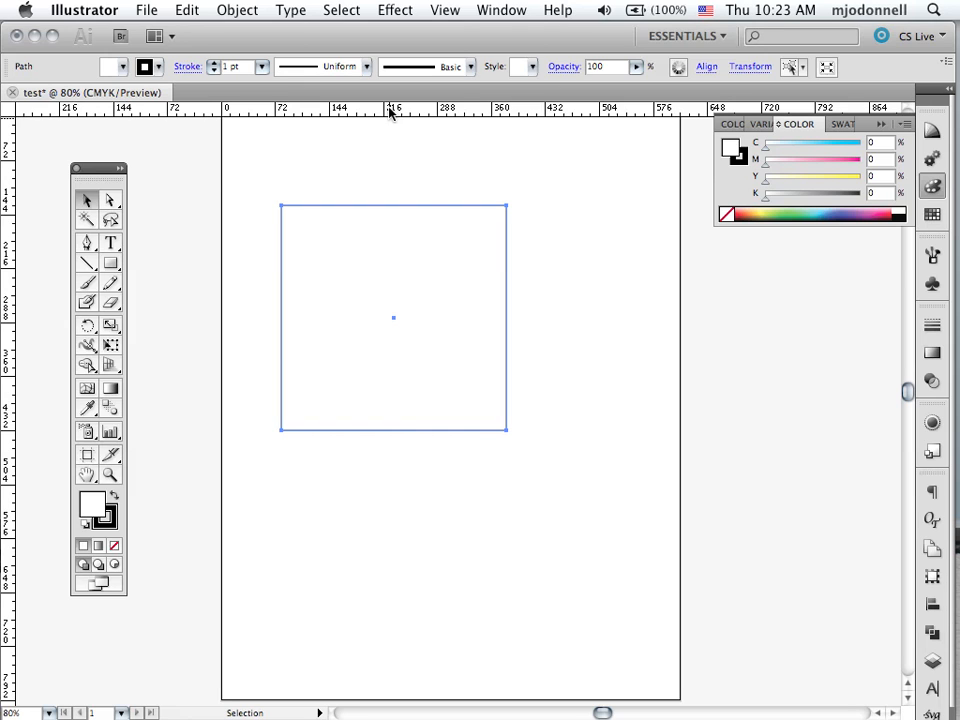
Step: Drag horizontal and vertical guides to cross at the square's centre
{"action": "left_click_drag", "start_coordinate": [389, 112], "coordinate": [392, 299]}
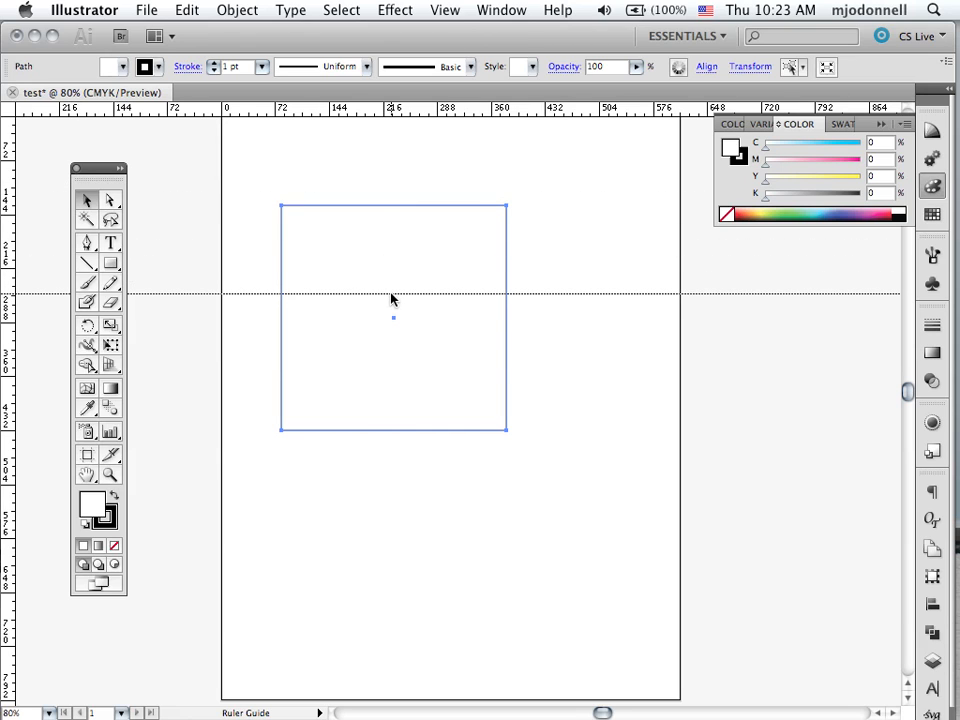
{"action": "left_click_drag", "start_coordinate": [391, 297], "coordinate": [395, 322]}
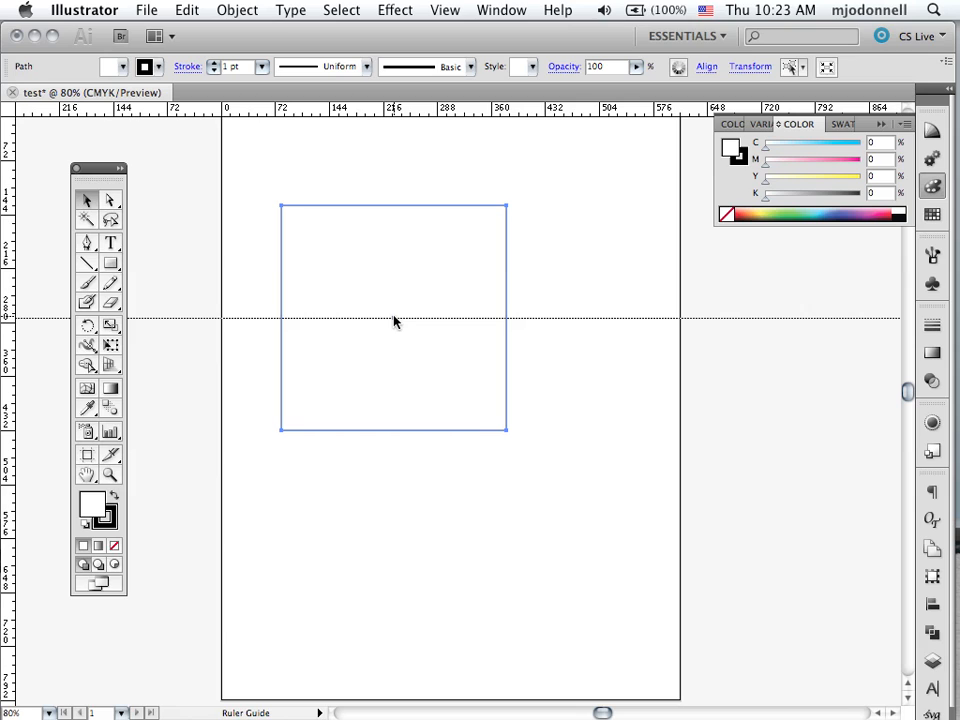
{"action": "left_click_drag", "start_coordinate": [394, 321], "coordinate": [394, 319]}
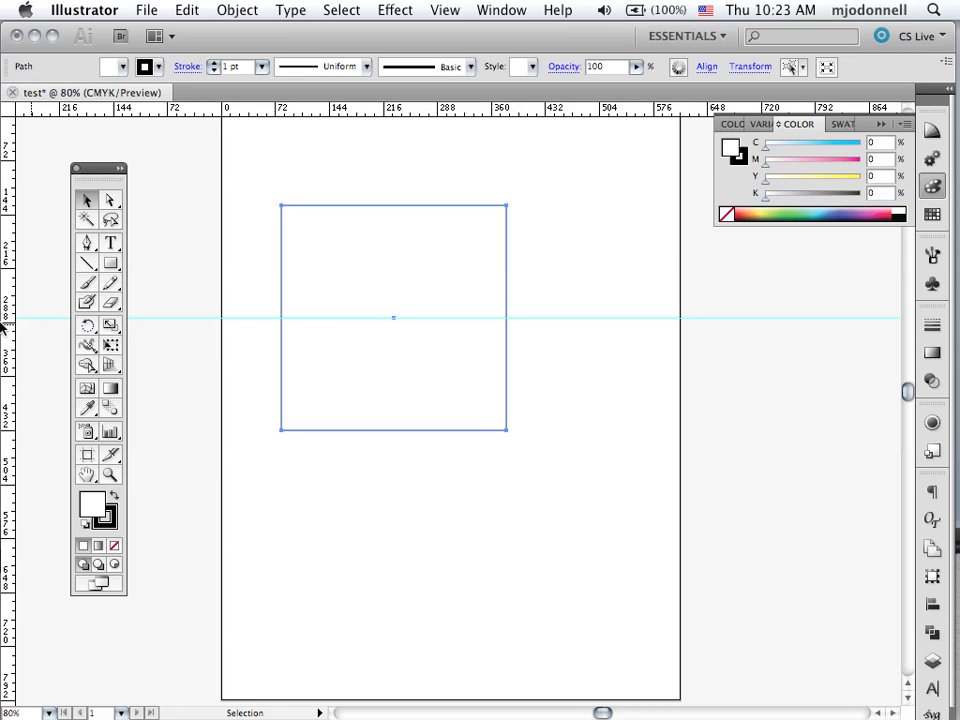
{"action": "mouse_move", "coordinate": [4, 325]}
{"action": "left_mouse_down"}
{"action": "mouse_move", "coordinate": [281, 348]}
{"action": "mouse_move", "coordinate": [336, 326]}
{"action": "mouse_move", "coordinate": [394, 324]}
{"action": "left_mouse_up"}
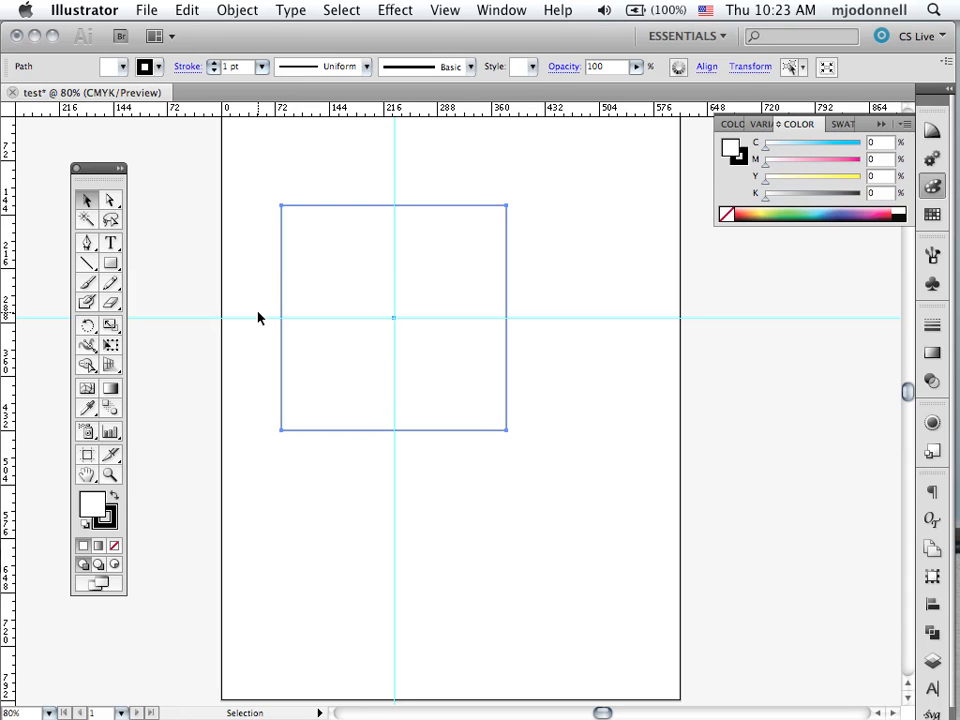
Step: Draw a trial square outward from the guide crossing and delete it
{"action": "left_click", "coordinate": [111, 263]}
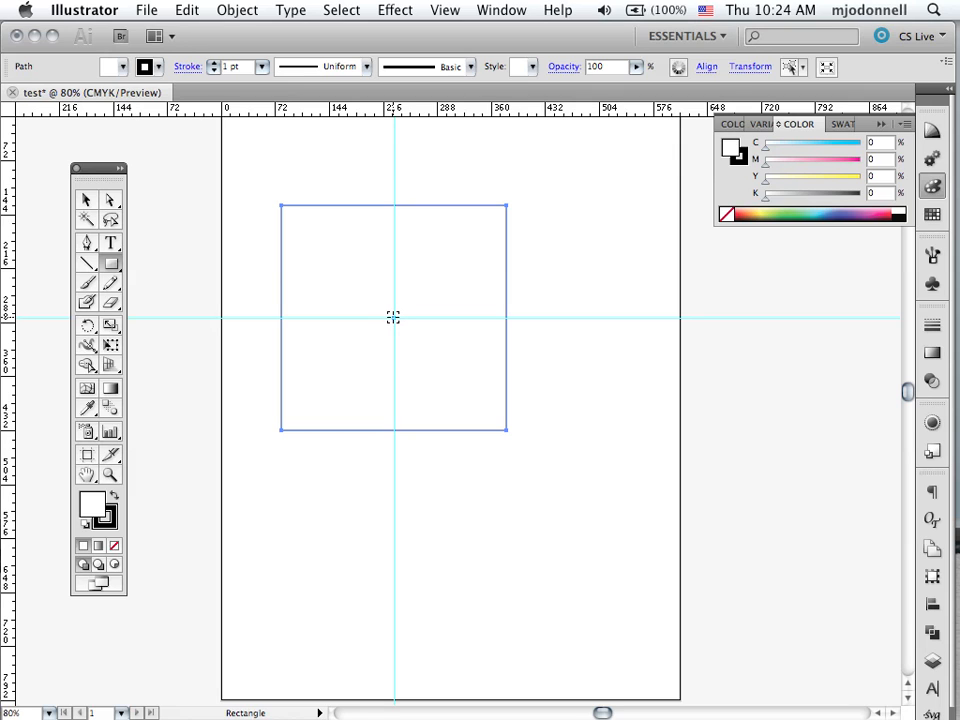
{"action": "left_click_drag", "start_coordinate": [393, 317], "coordinate": [426, 400]}
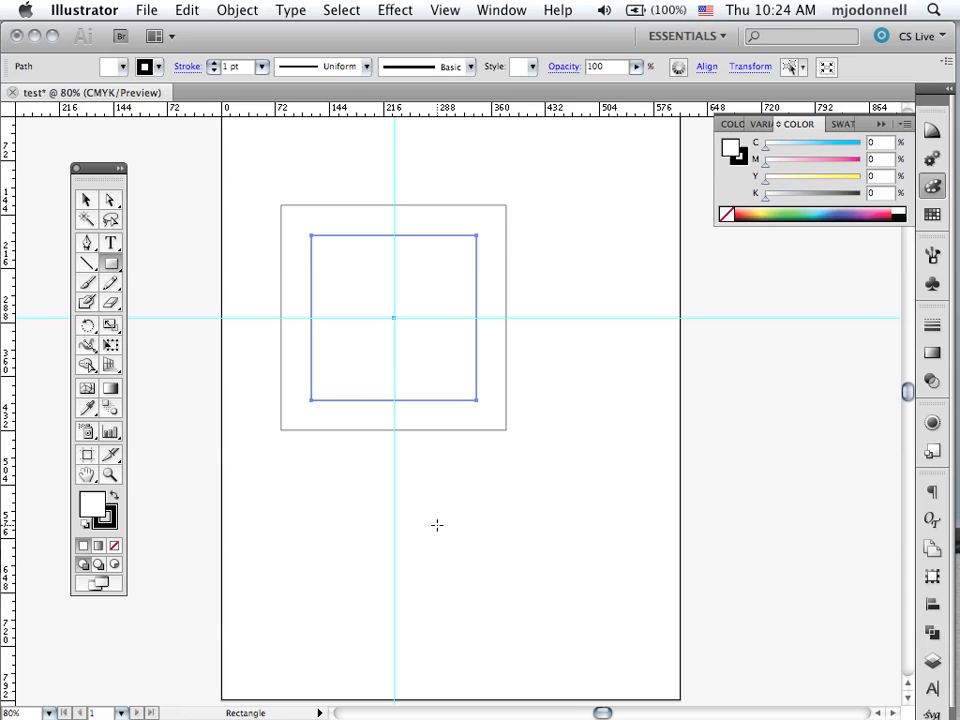
{"action": "key", "text": "Delete"}
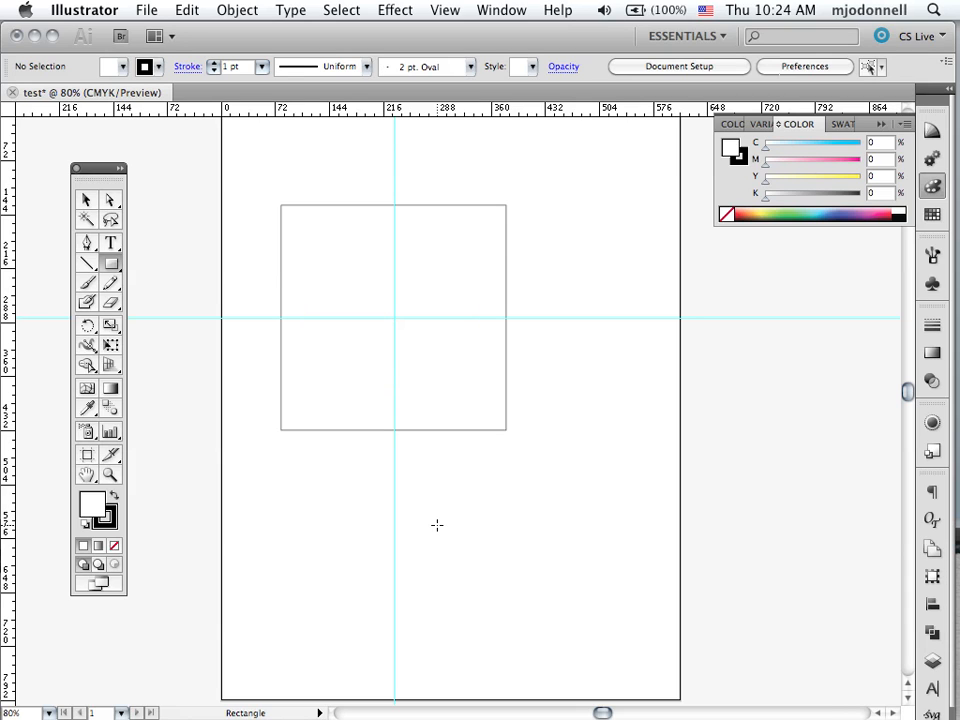
Step: Create a 200 by 200 pt square, redoing it so it is centred on the guide crossing
{"action": "left_click", "coordinate": [394, 318]}
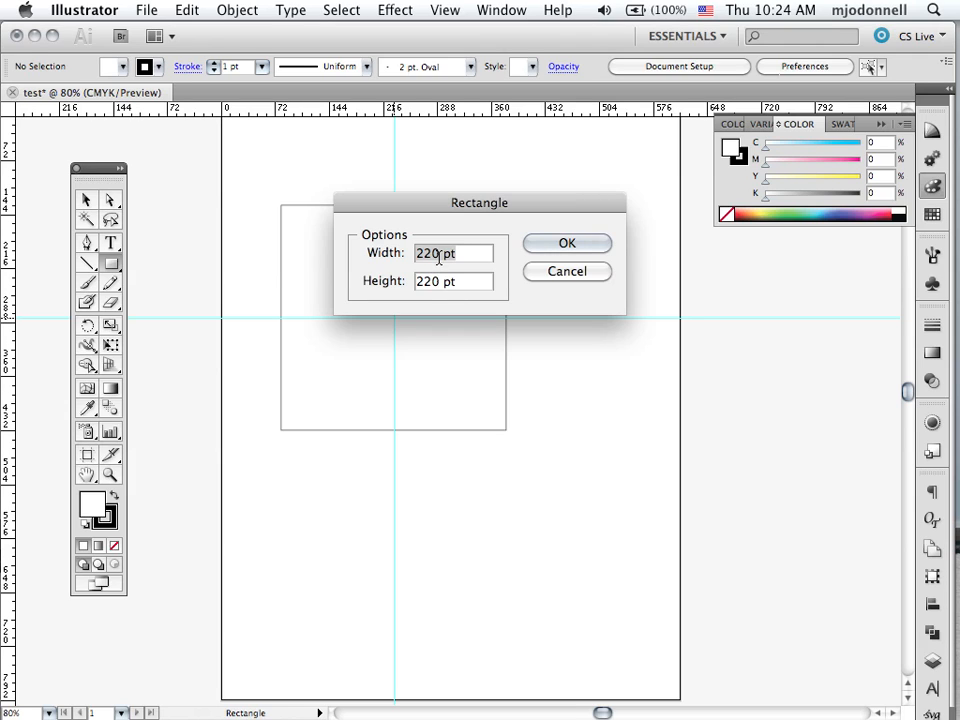
{"action": "type", "text": "200"}
{"action": "key", "text": "Tab"}
{"action": "type", "text": "2"}
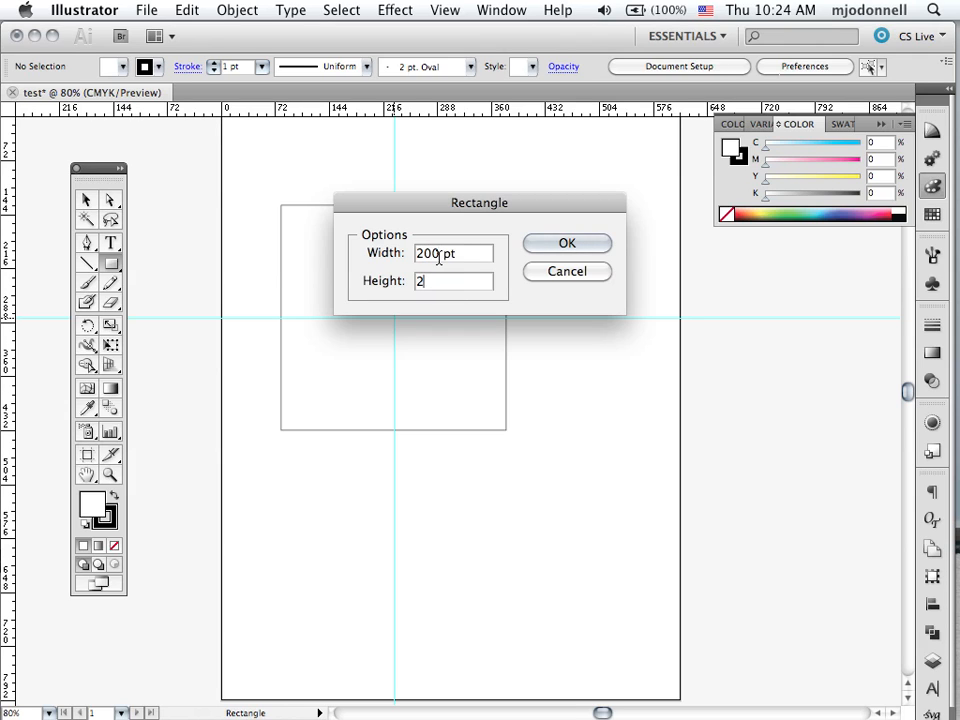
{"action": "type", "text": "00"}
{"action": "key", "text": "Return"}
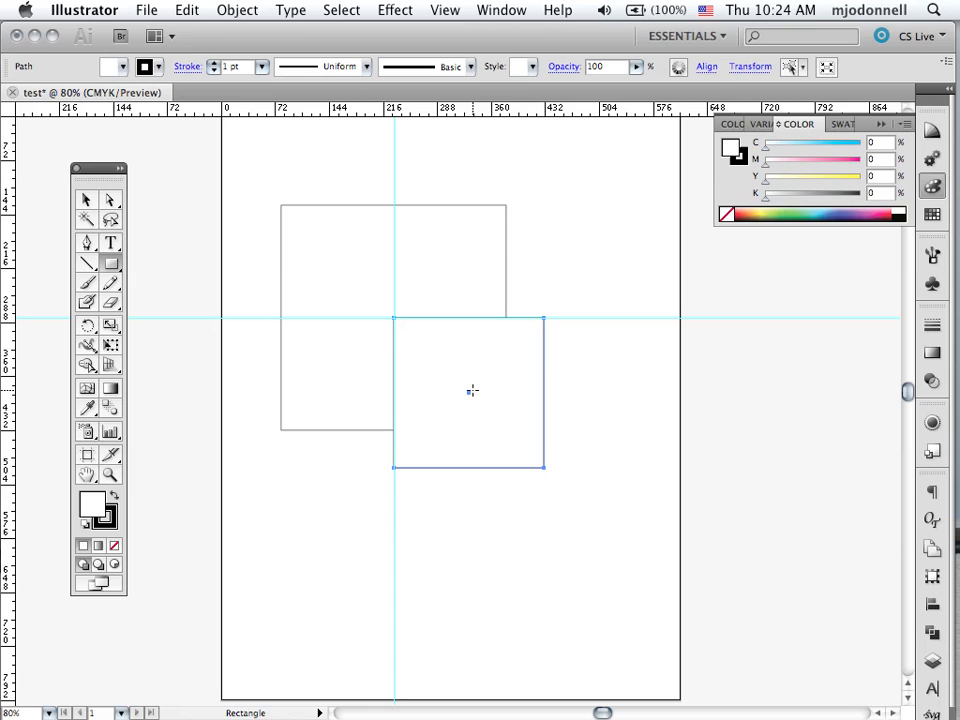
{"action": "key", "text": "Delete"}
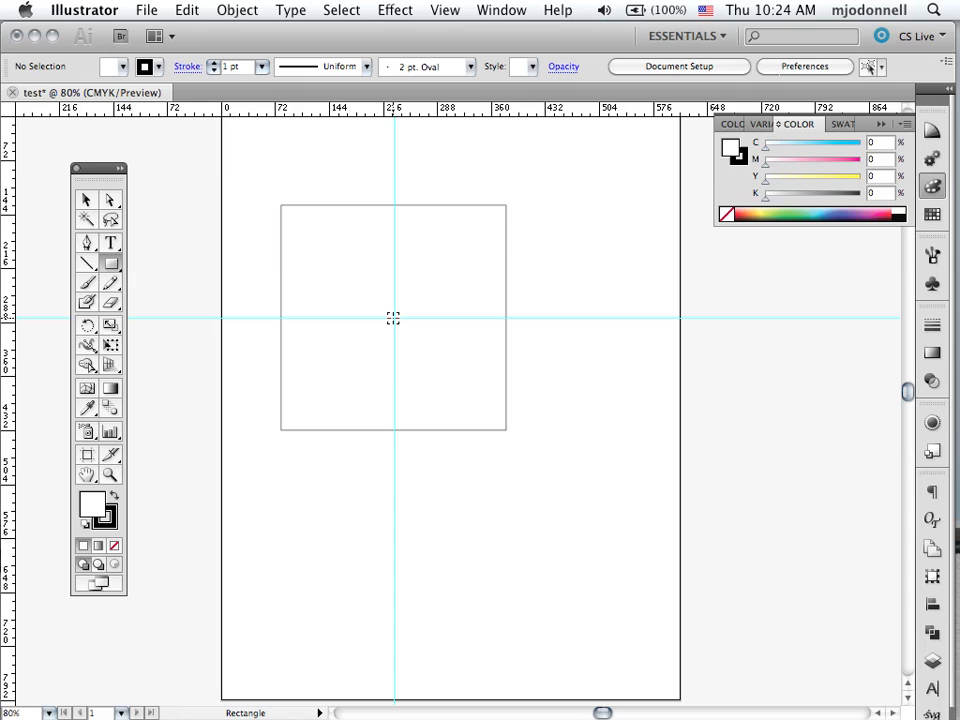
{"action": "left_click", "coordinate": [393, 317]}
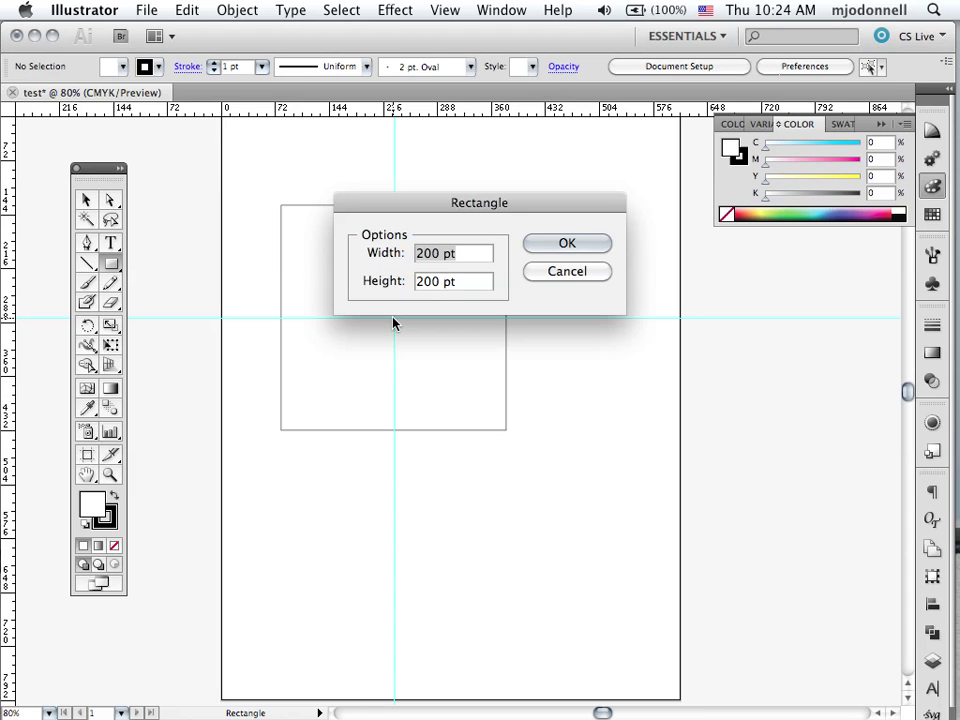
{"action": "left_click", "coordinate": [564, 244]}
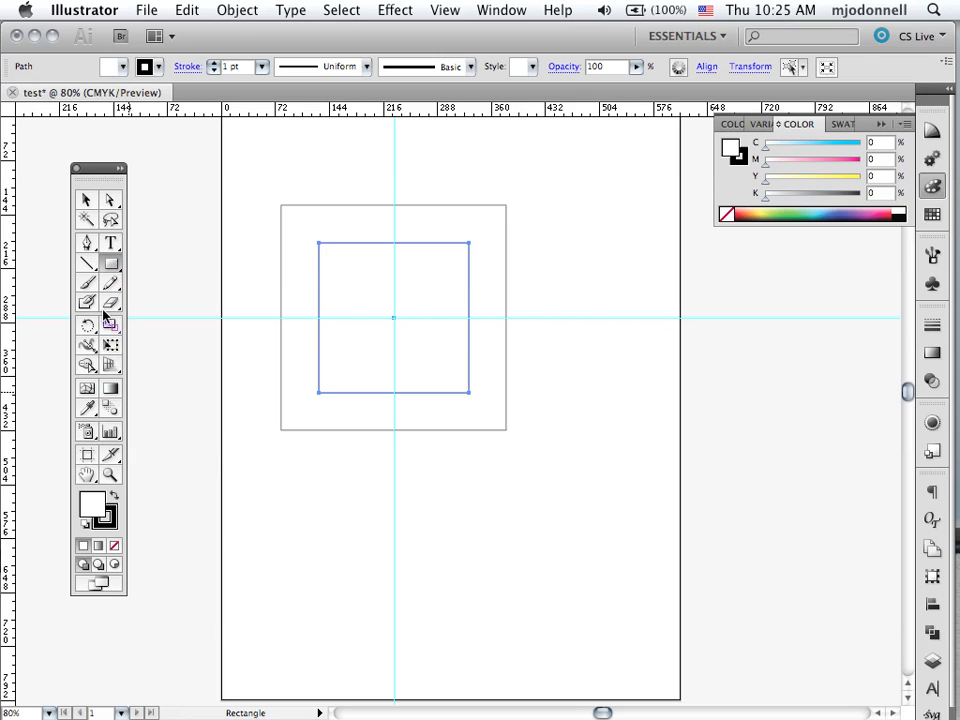
{"action": "left_click", "coordinate": [87, 200]}
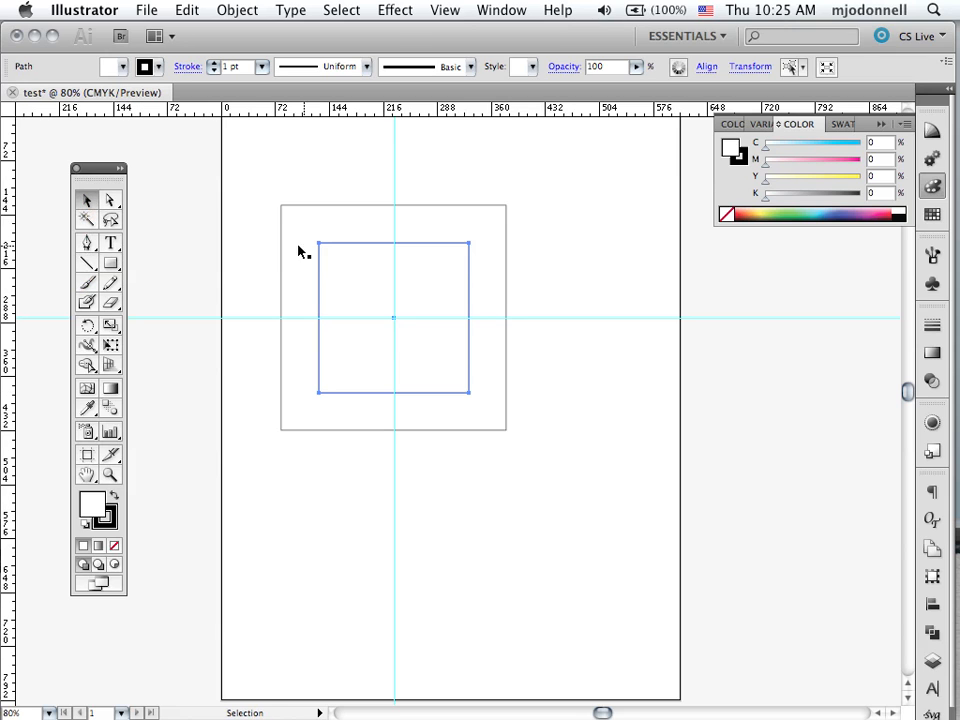
Step: Select both squares and set their stroke to None
{"action": "left_click_drag", "start_coordinate": [266, 177], "coordinate": [350, 287]}
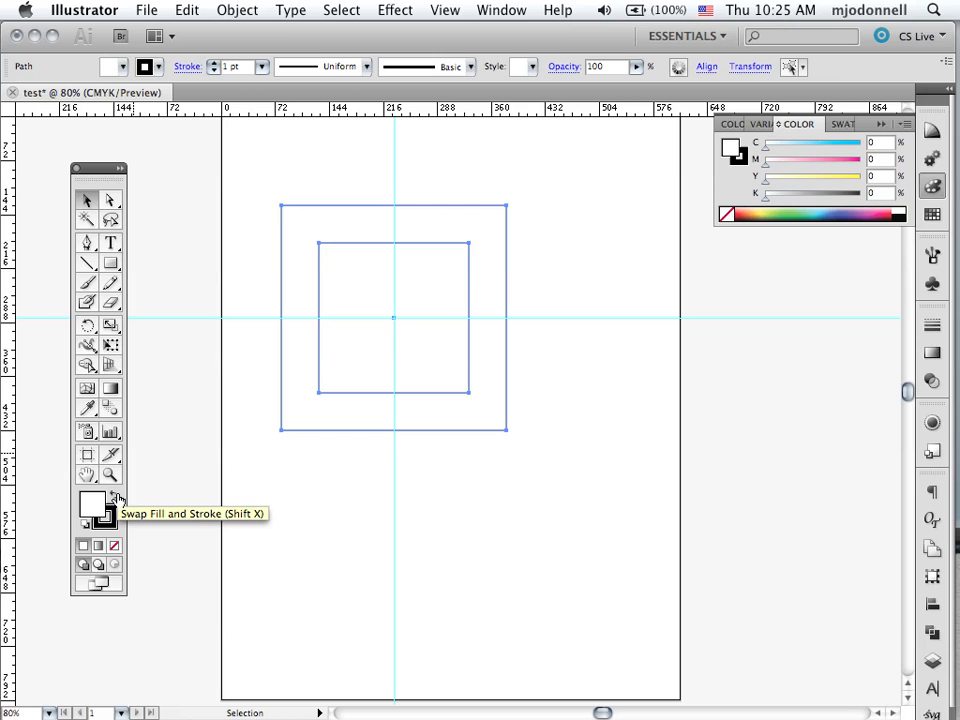
{"action": "left_click", "coordinate": [113, 527]}
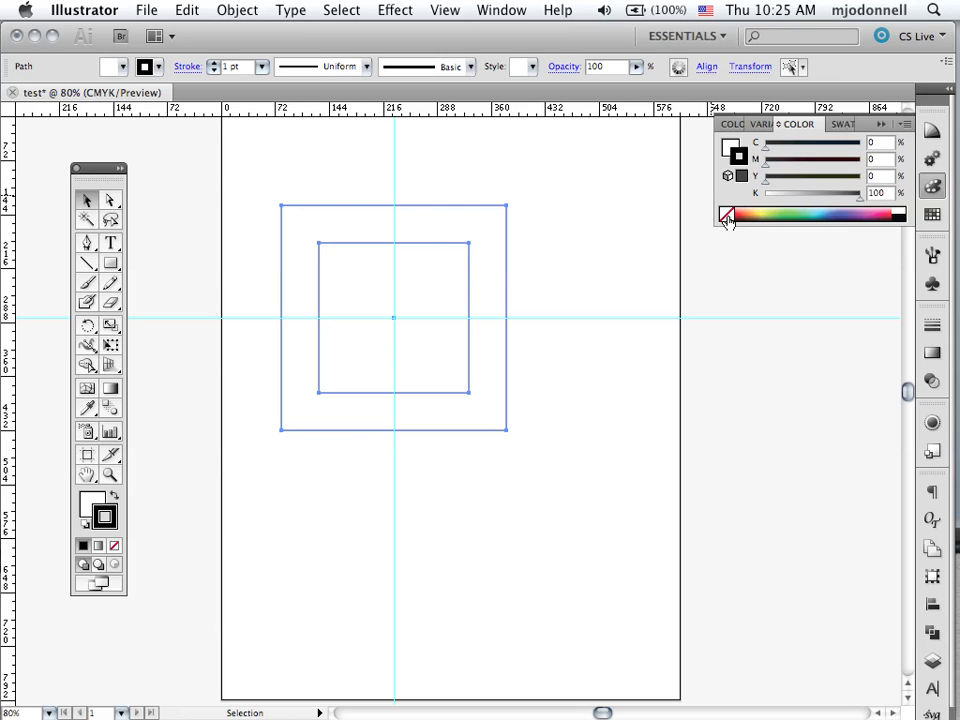
{"action": "left_click", "coordinate": [115, 548]}
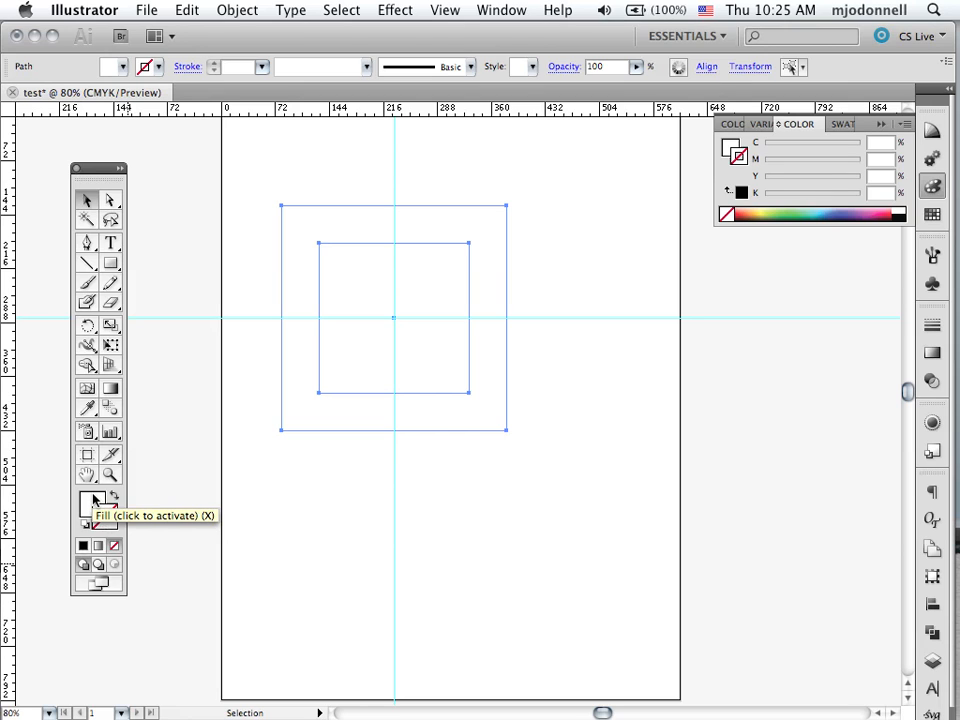
{"action": "left_click", "coordinate": [95, 500]}
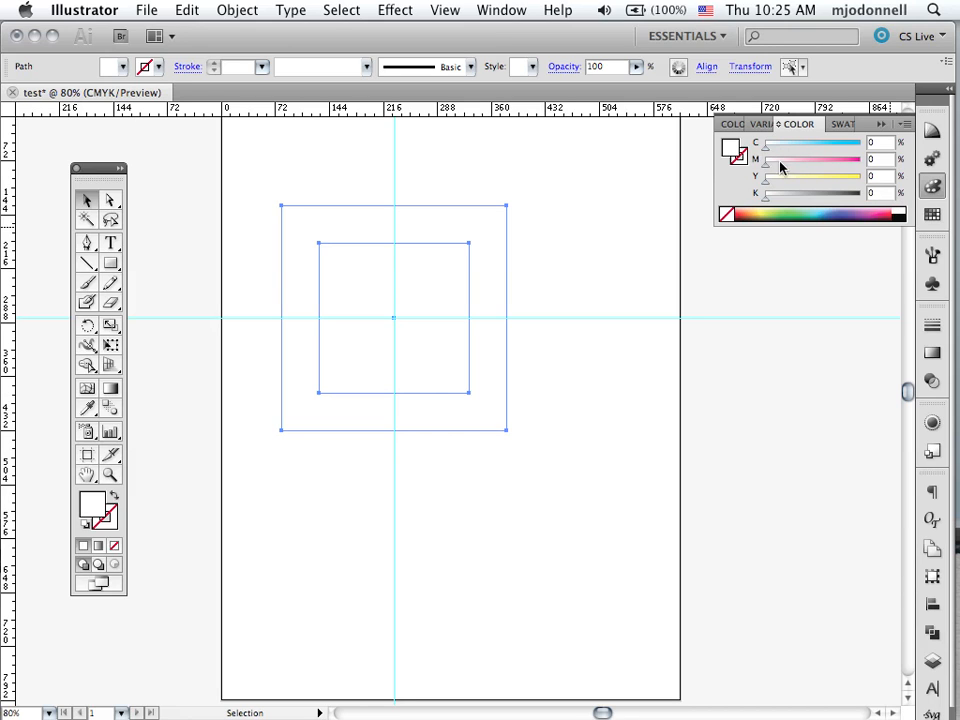
Step: Set the fill to red (M 100, Y 100) and reselect both squares for combining
{"action": "left_click_drag", "start_coordinate": [766, 166], "coordinate": [860, 163]}
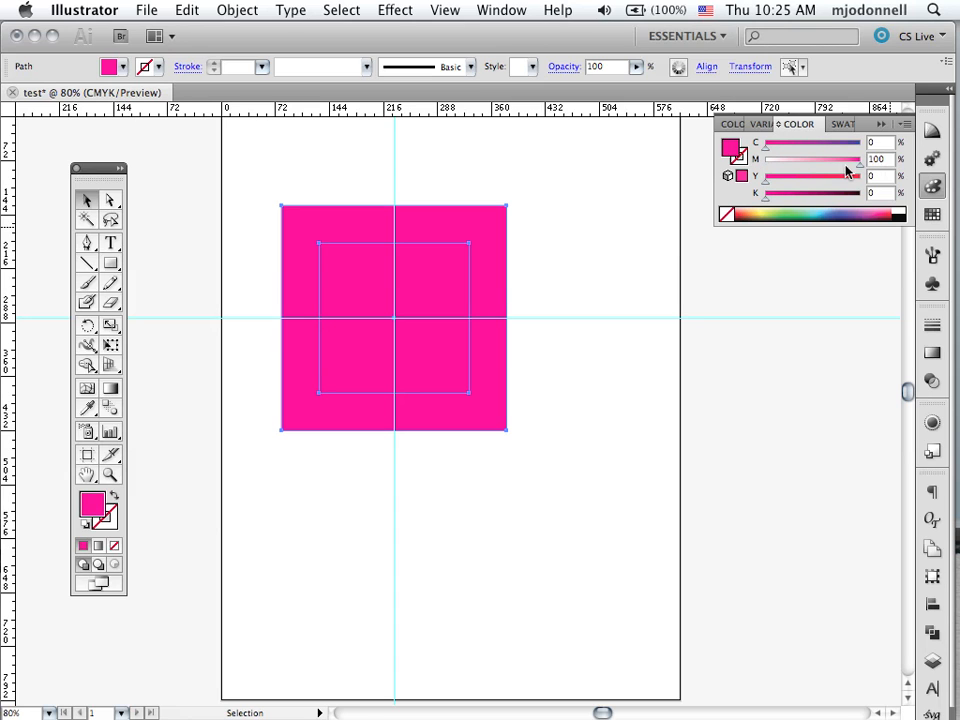
{"action": "left_click_drag", "start_coordinate": [766, 182], "coordinate": [860, 185]}
{"action": "left_click", "coordinate": [609, 274]}
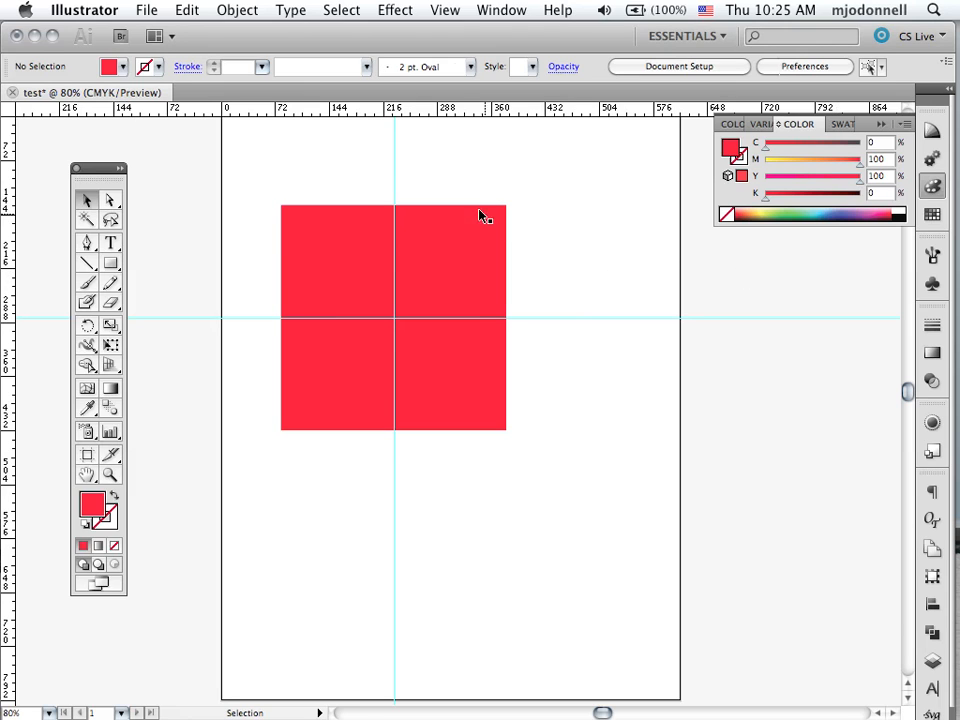
{"action": "left_click_drag", "start_coordinate": [332, 178], "coordinate": [443, 384]}
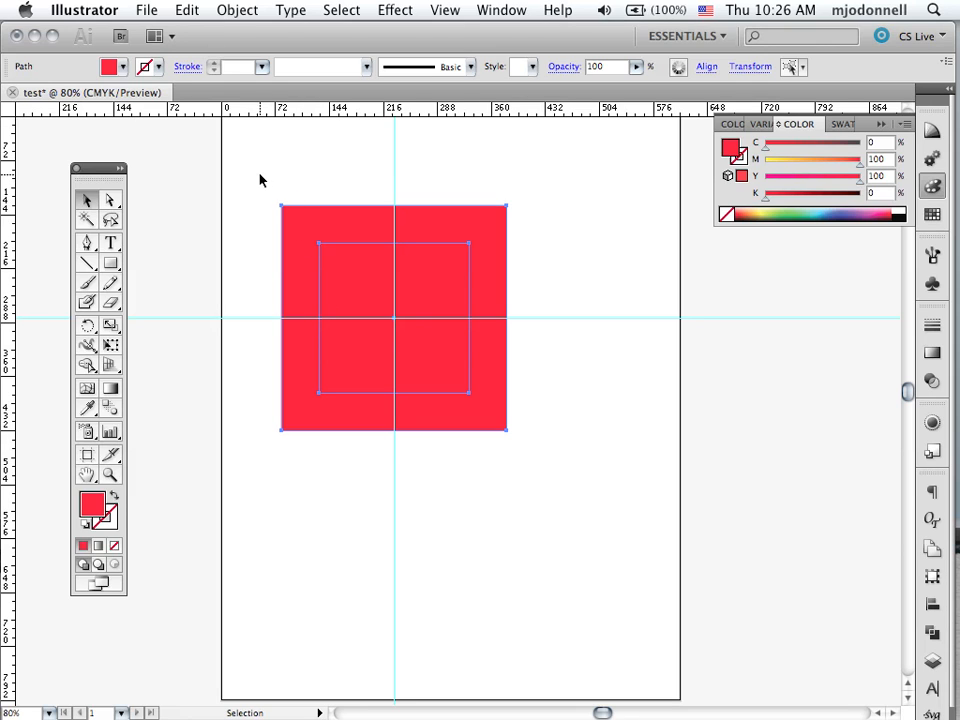
{"action": "left_click", "coordinate": [240, 11]}
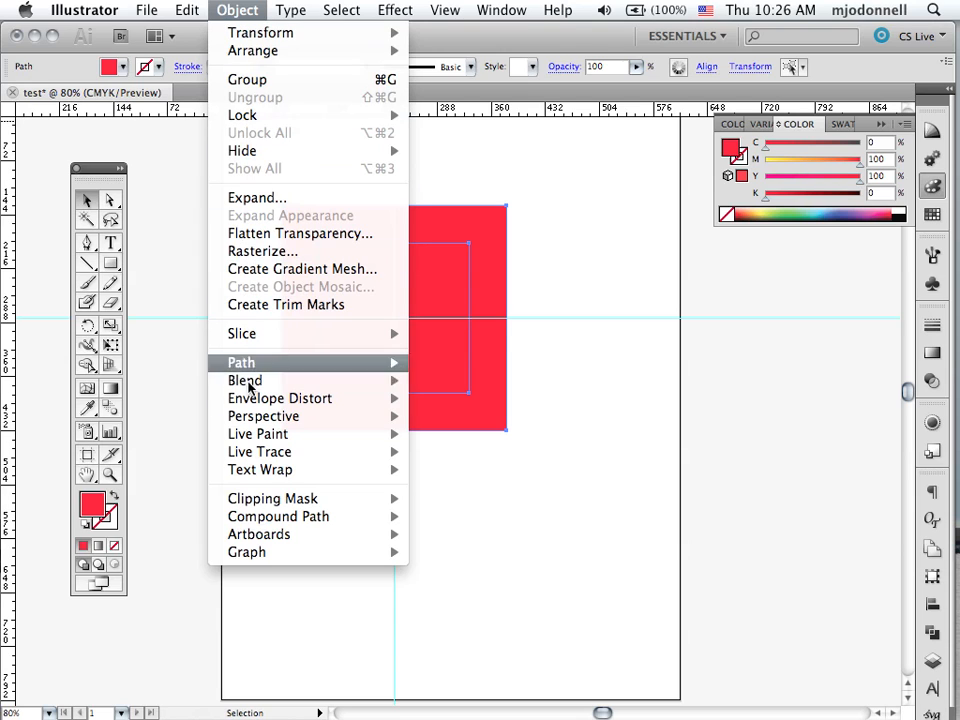
{"action": "mouse_move", "coordinate": [290, 516]}
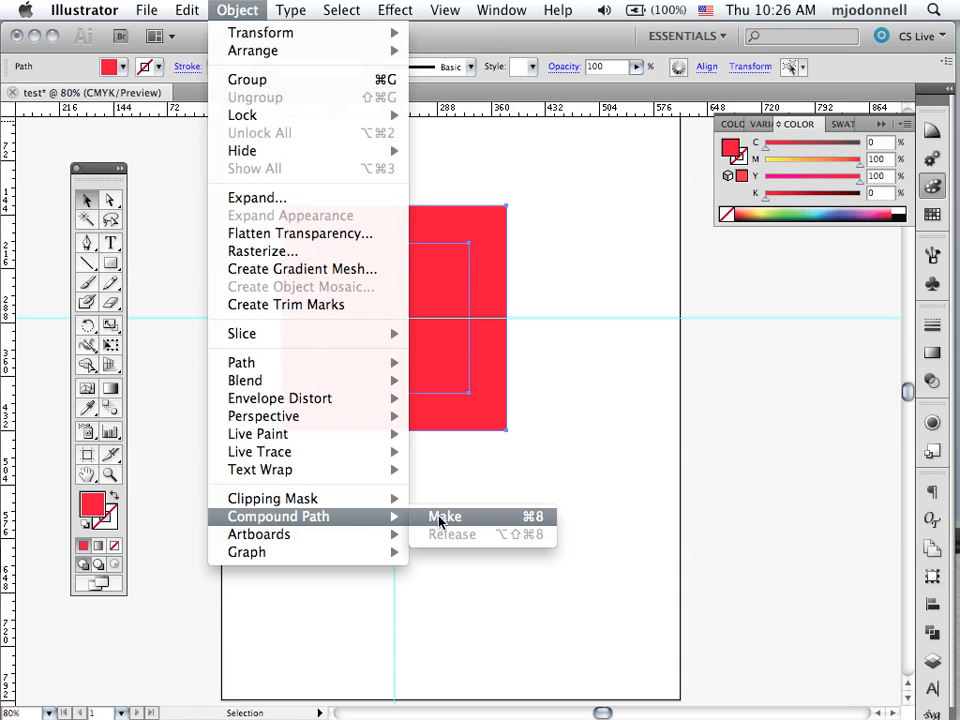
Step: Make the two red squares one compound path, a frame with an empty centre
{"action": "left_click", "coordinate": [440, 517]}
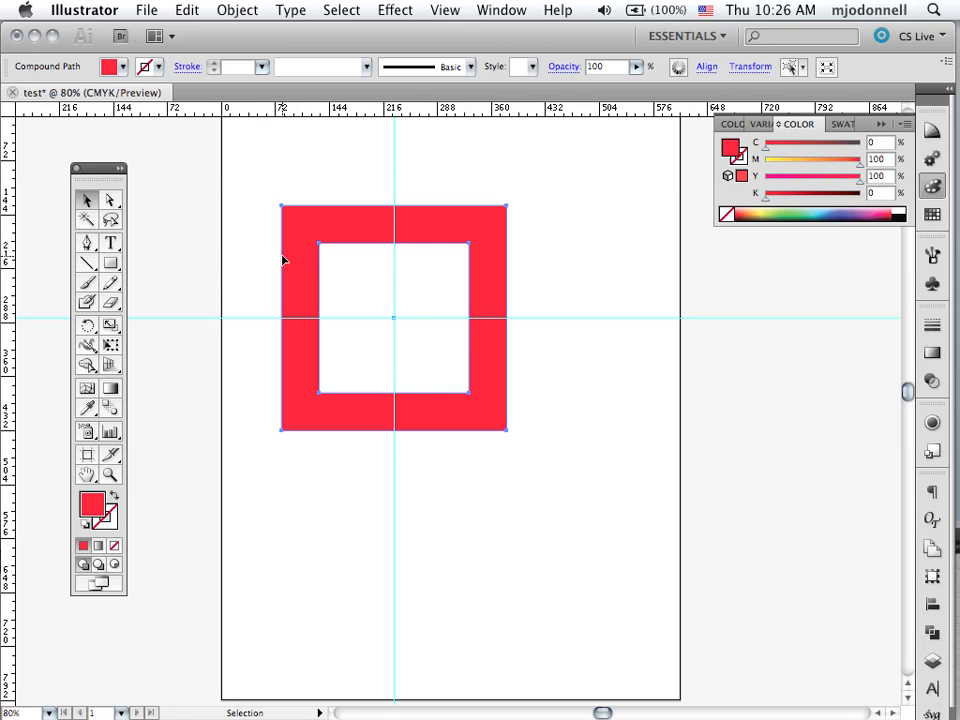
{"action": "mouse_move", "coordinate": [300, 266]}
{"action": "left_mouse_down"}
{"action": "mouse_move", "coordinate": [400, 303]}
{"action": "mouse_move", "coordinate": [304, 394]}
{"action": "mouse_move", "coordinate": [302, 349]}
{"action": "left_mouse_up"}
Step: Create a 100 by 100 pt square centred on the guide crossing
{"action": "left_click", "coordinate": [111, 244]}
{"action": "left_click", "coordinate": [108, 263]}
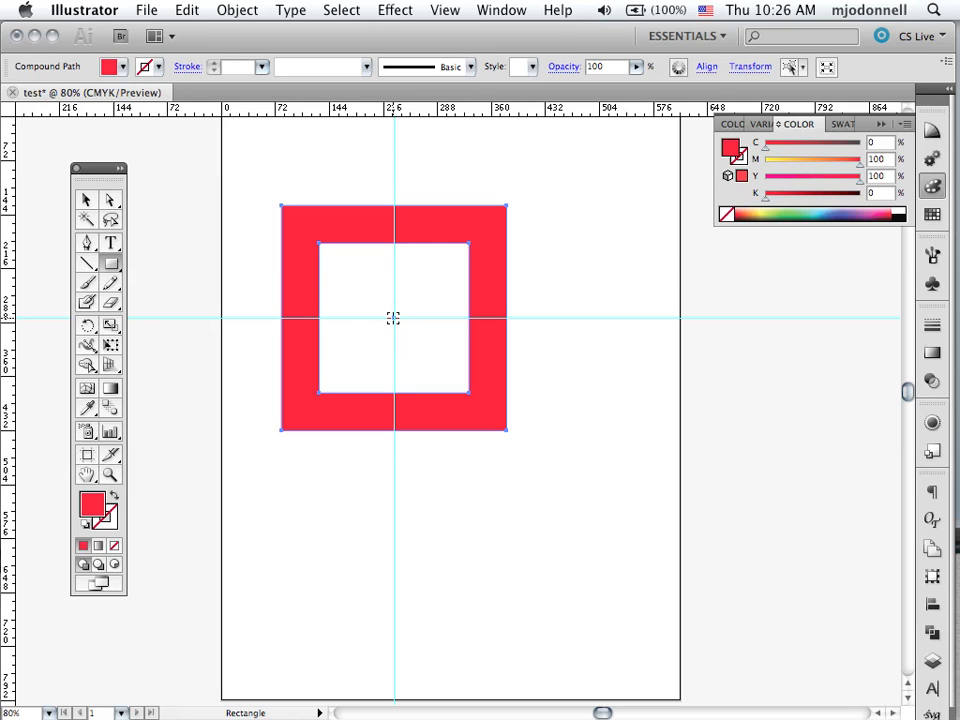
{"action": "left_click", "coordinate": [393, 318]}
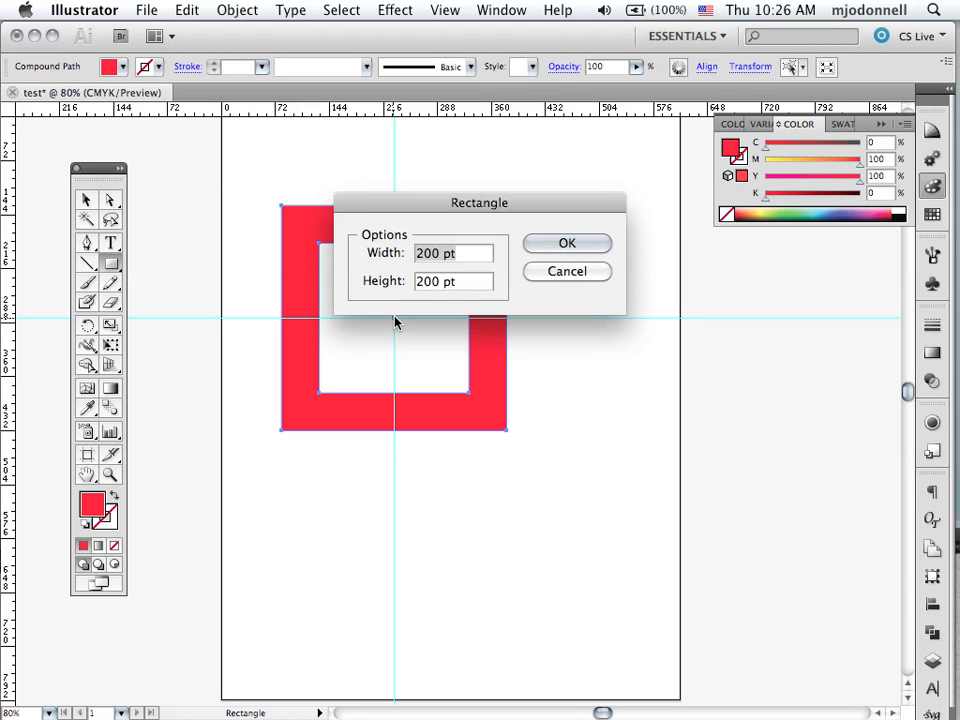
{"action": "type", "text": "10"}
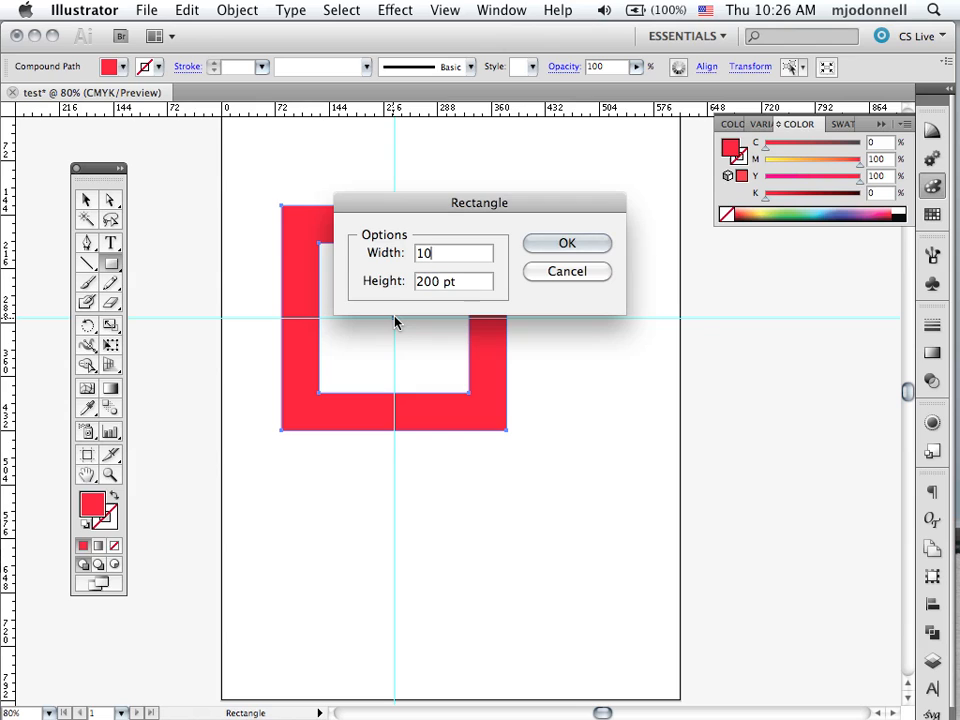
{"action": "type", "text": "0"}
{"action": "key", "text": "Tab"}
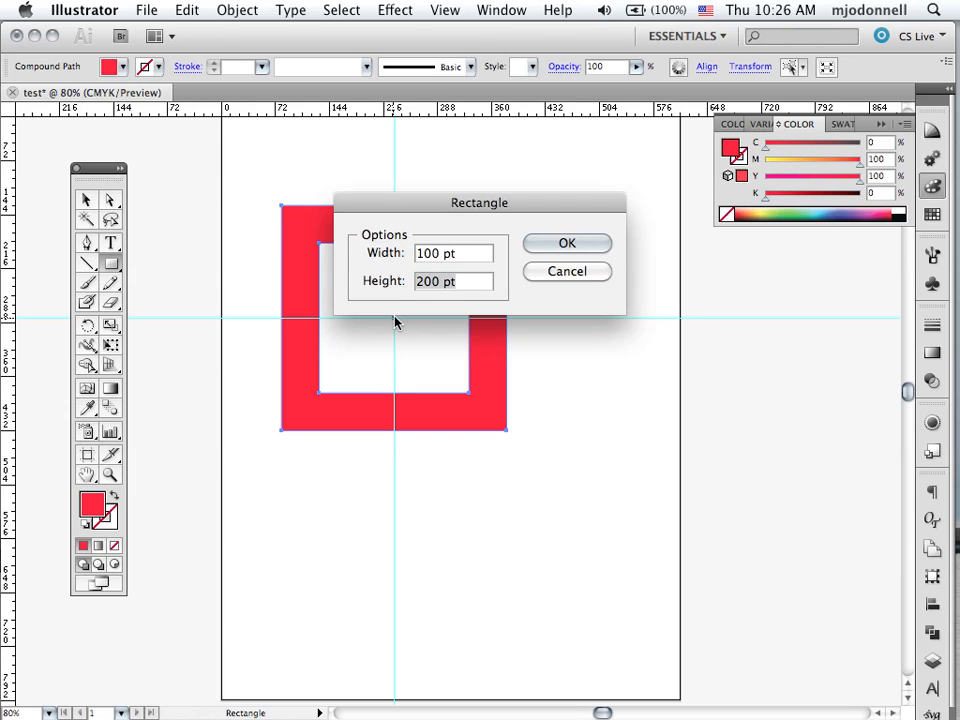
{"action": "type", "text": "100"}
{"action": "key", "text": "Return"}
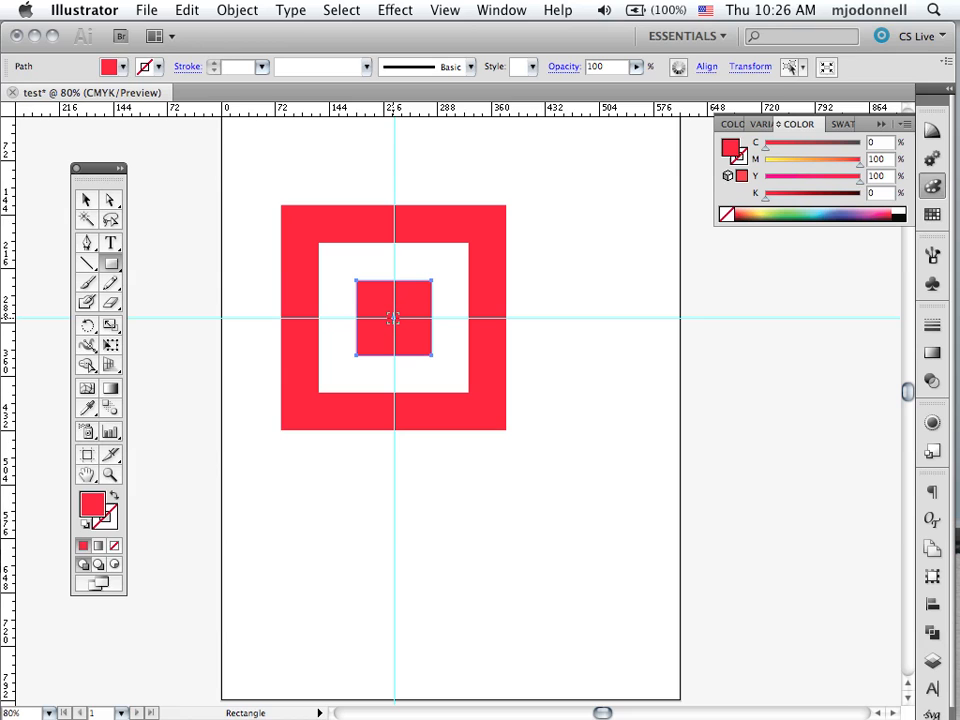
Step: Add a centred 50 by 50 pt square and select both small squares together
{"action": "left_click", "coordinate": [393, 318]}
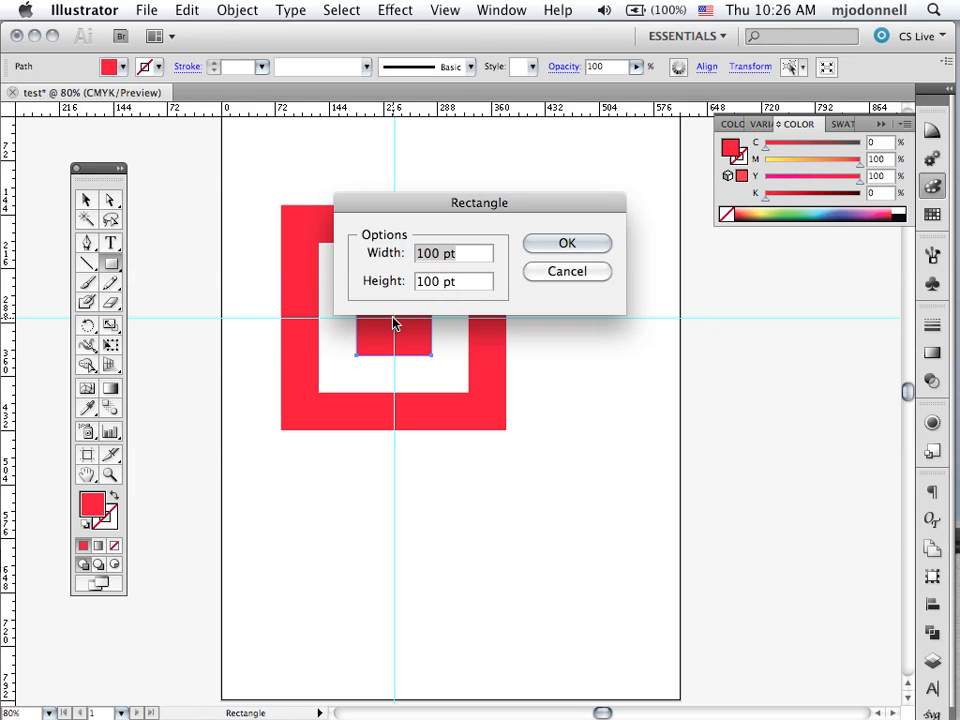
{"action": "type", "text": "50"}
{"action": "key", "text": "Tab"}
{"action": "type", "text": "50"}
{"action": "key", "text": "Return"}
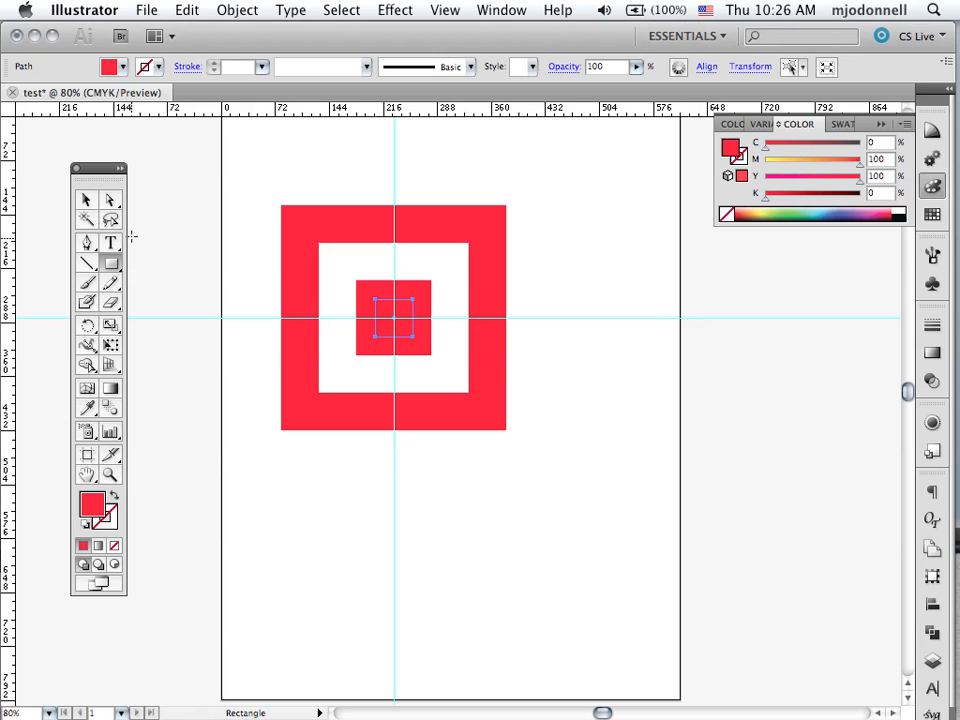
{"action": "left_click", "coordinate": [86, 199]}
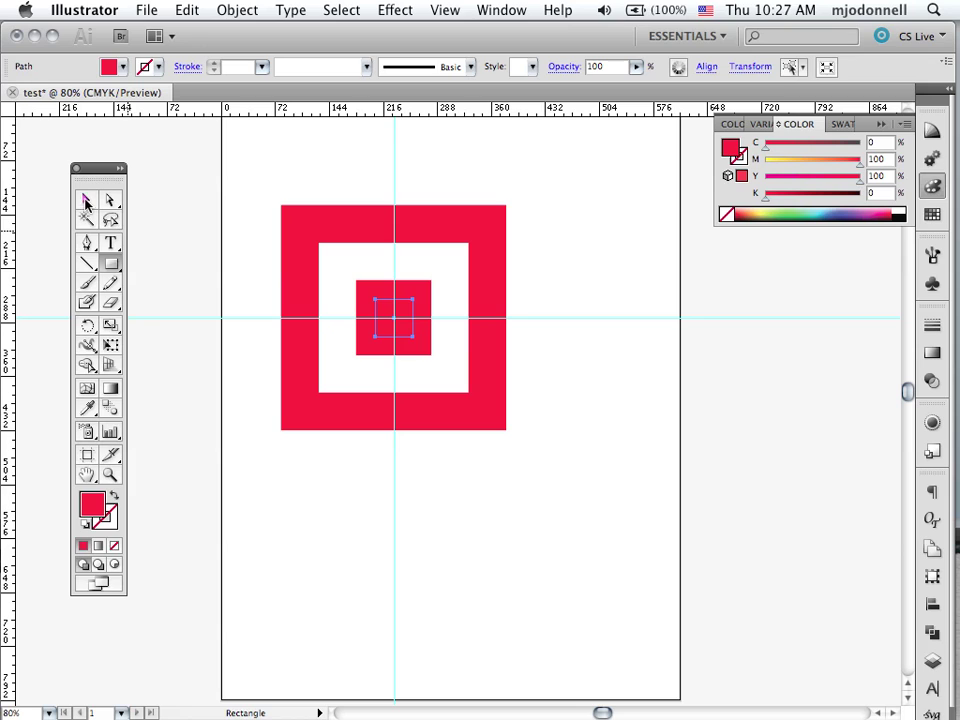
{"action": "left_click", "coordinate": [362, 305], "text": "shift"}
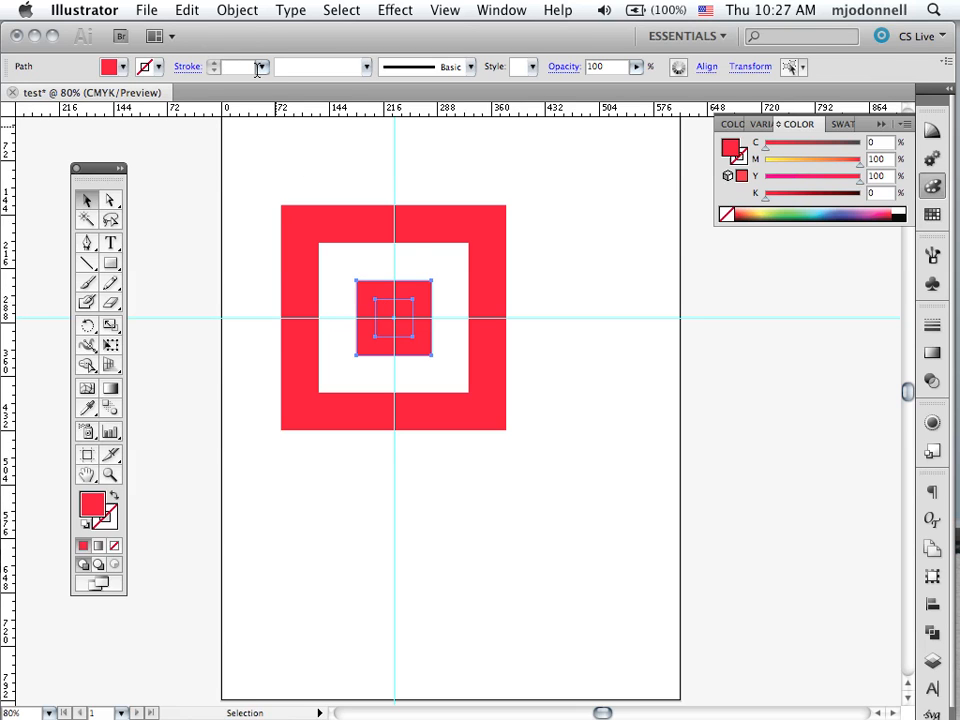
{"action": "left_click", "coordinate": [239, 10]}
{"action": "mouse_move", "coordinate": [273, 498]}
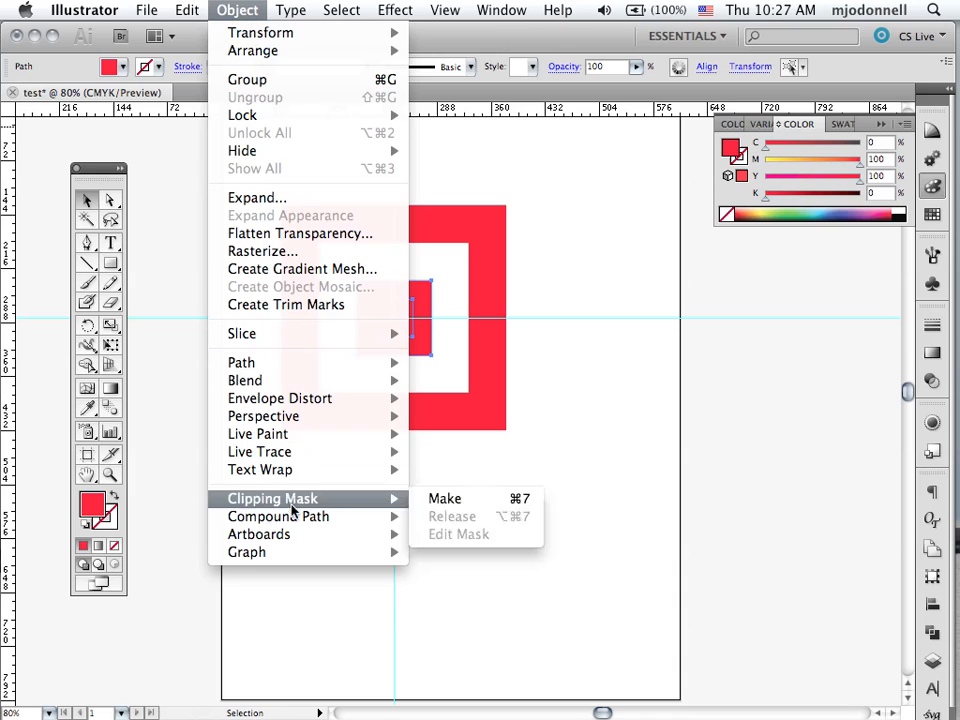
Step: Combine the small squares into a compound frame and move it aside
{"action": "left_click", "coordinate": [456, 518]}
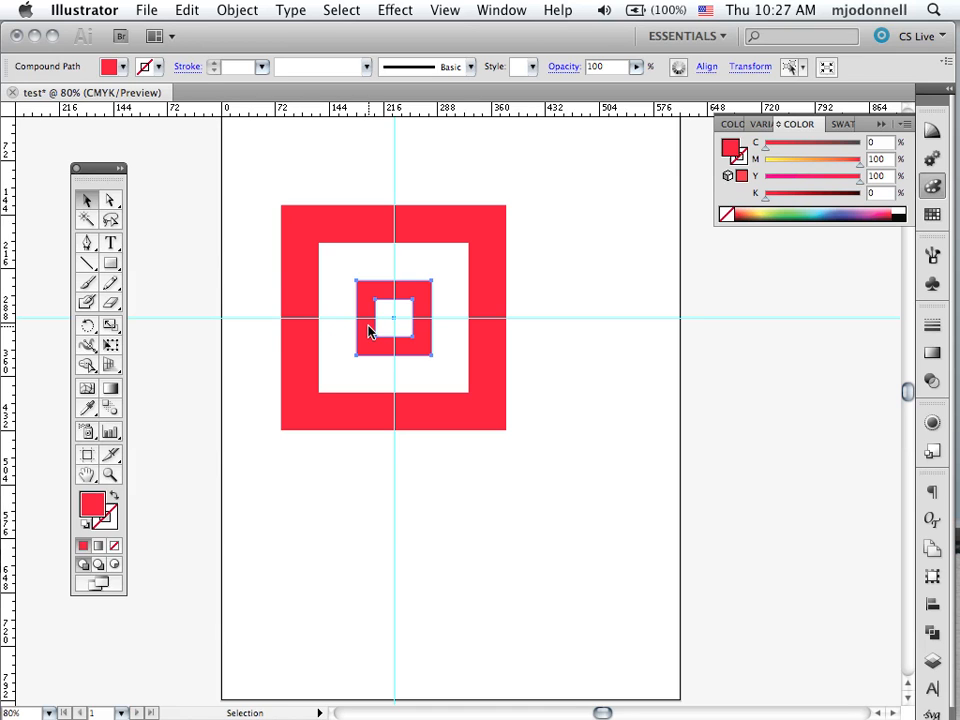
{"action": "left_click_drag", "start_coordinate": [369, 332], "coordinate": [434, 353]}
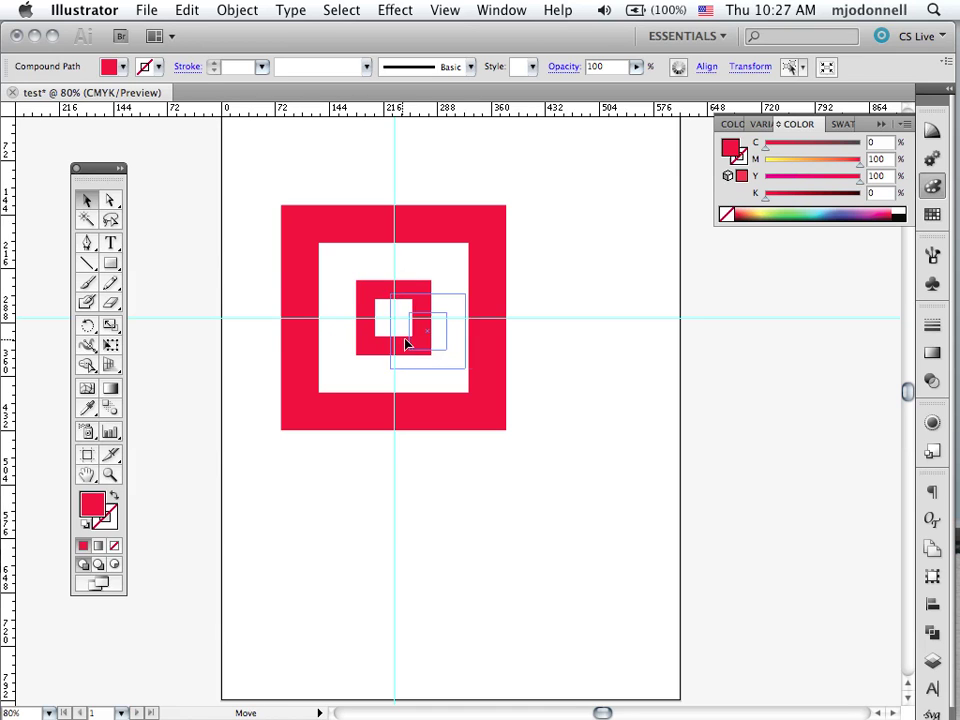
{"action": "left_click", "coordinate": [531, 354]}
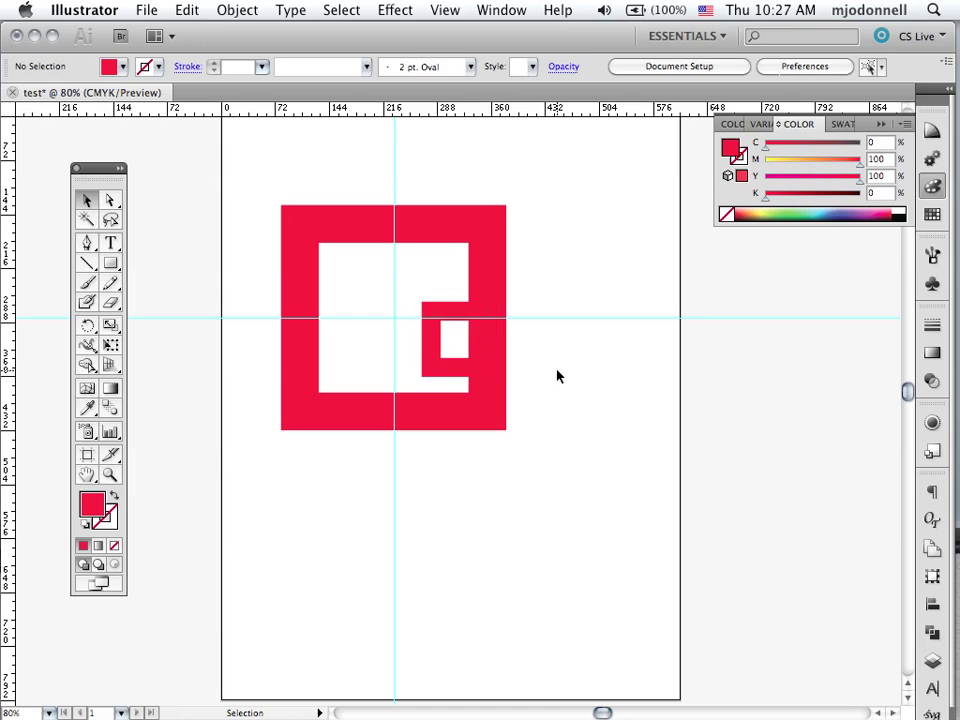
Step: Fill the small frame blue and snap it to the red frame's centre
{"action": "left_click", "coordinate": [461, 315]}
{"action": "left_click", "coordinate": [837, 212]}
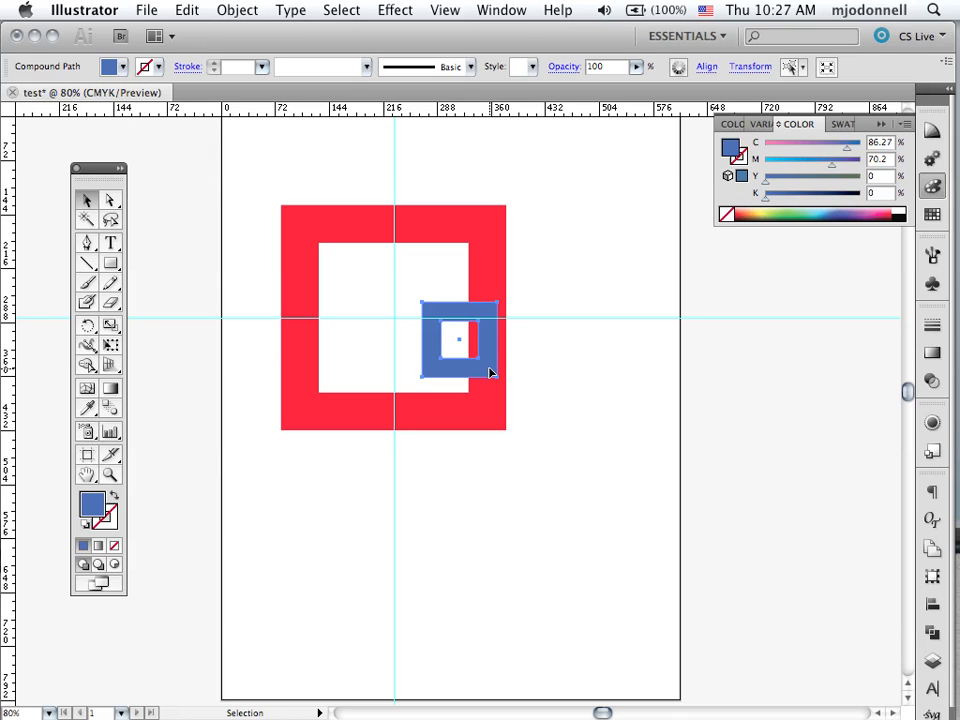
{"action": "left_click_drag", "start_coordinate": [491, 373], "coordinate": [491, 287]}
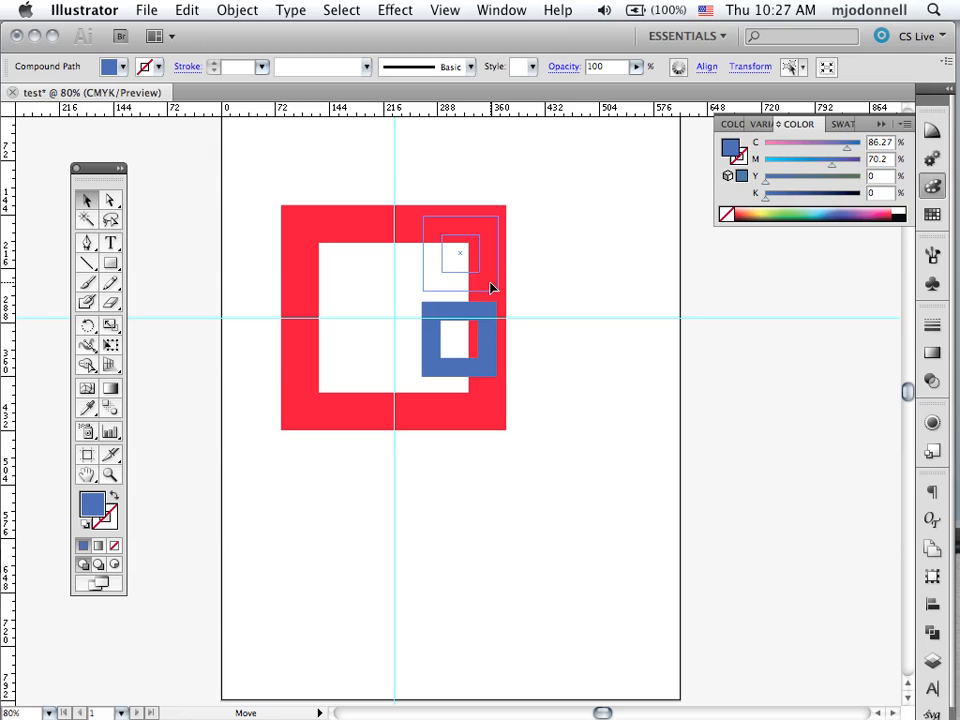
{"action": "left_click_drag", "start_coordinate": [491, 287], "coordinate": [490, 282]}
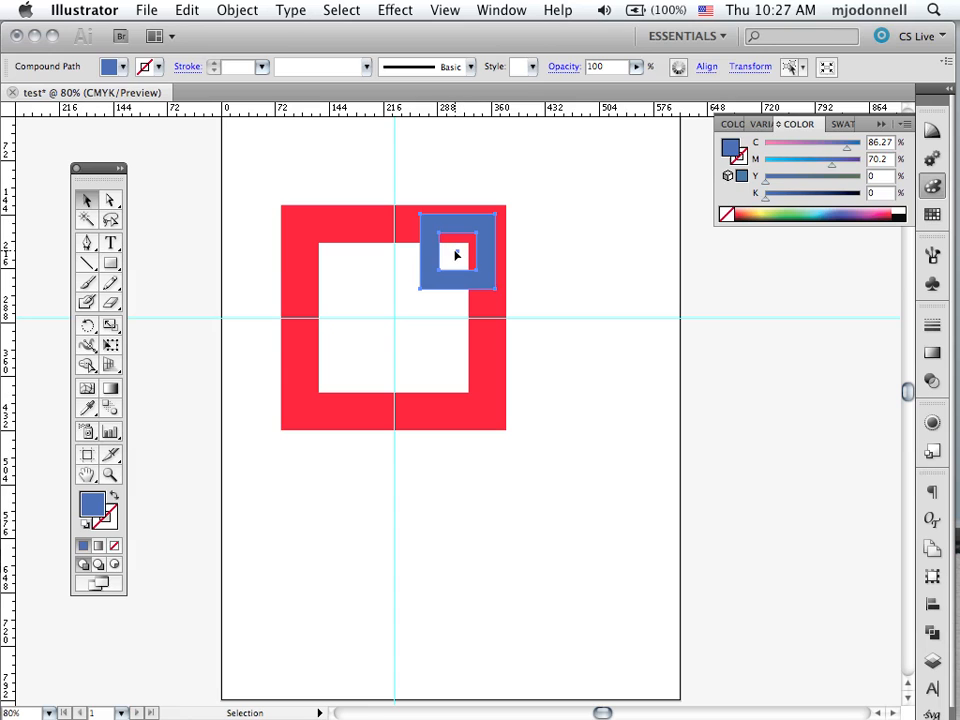
{"action": "left_click_drag", "start_coordinate": [456, 255], "coordinate": [396, 321]}
{"action": "left_click", "coordinate": [602, 403]}
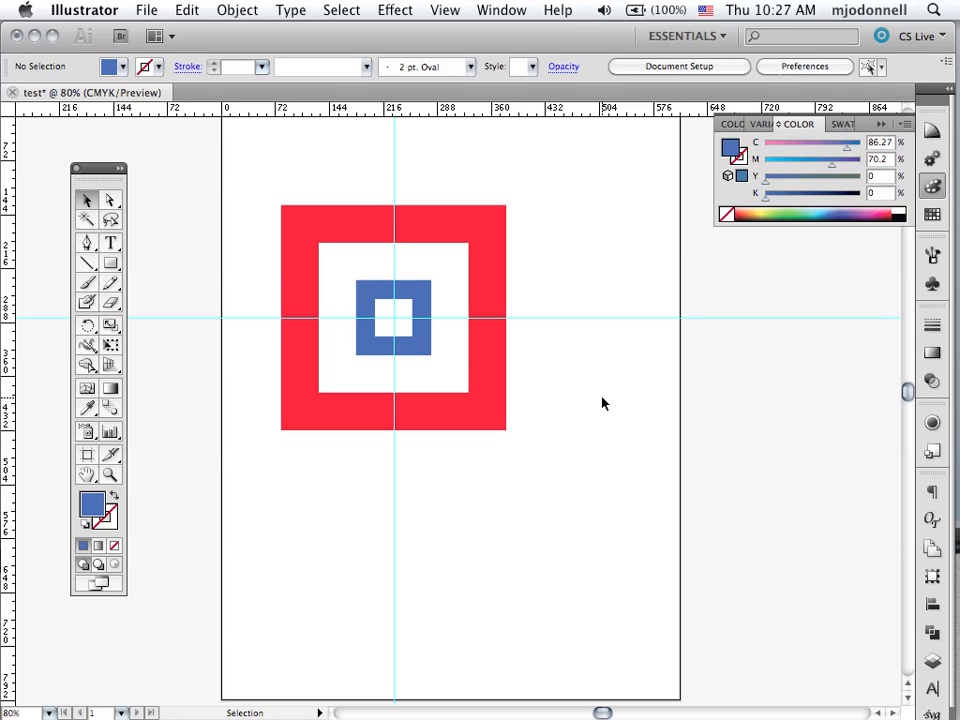
Step: Choose the Ellipse tool and move the nested squares down-right out of the way
{"action": "left_click", "coordinate": [111, 264]}
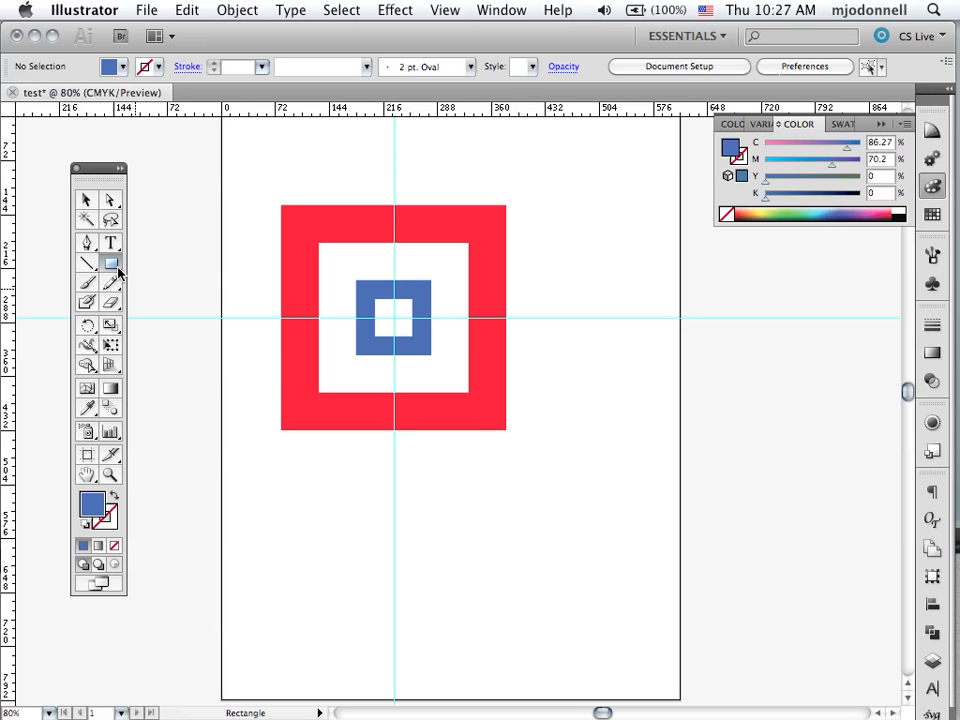
{"action": "left_click_drag", "start_coordinate": [118, 269], "coordinate": [146, 310]}
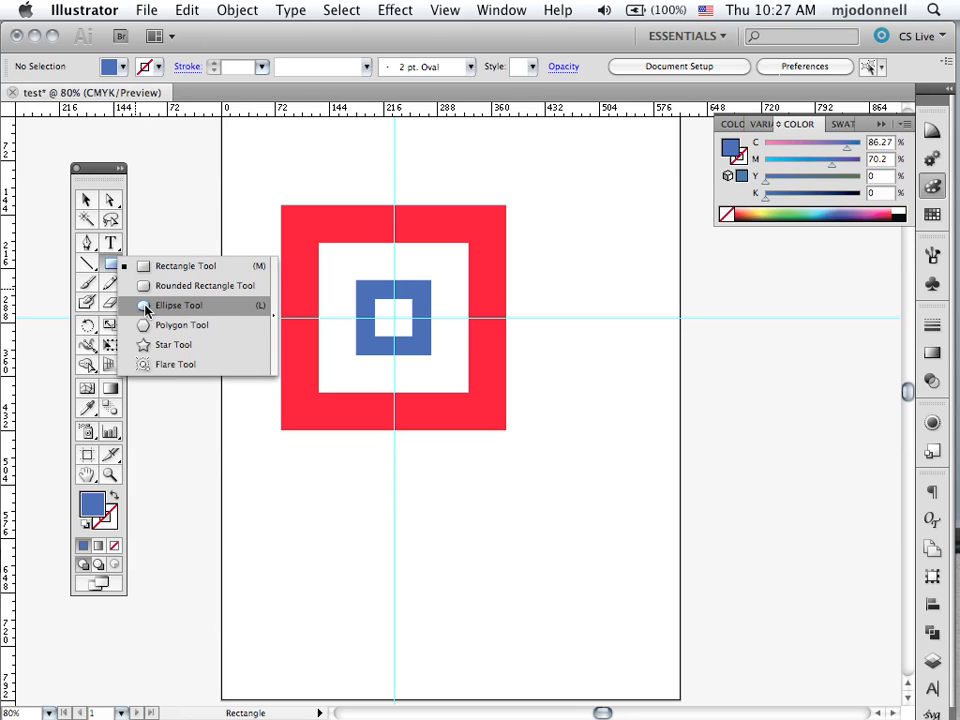
{"action": "left_click_drag", "start_coordinate": [146, 310], "coordinate": [146, 310]}
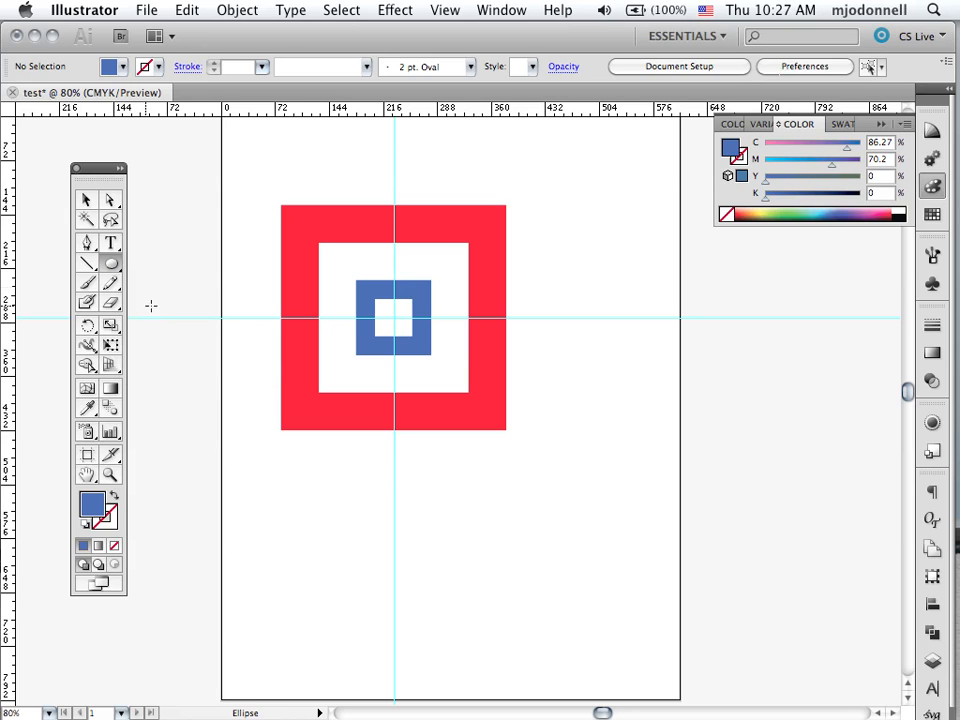
{"action": "key", "text": "v"}
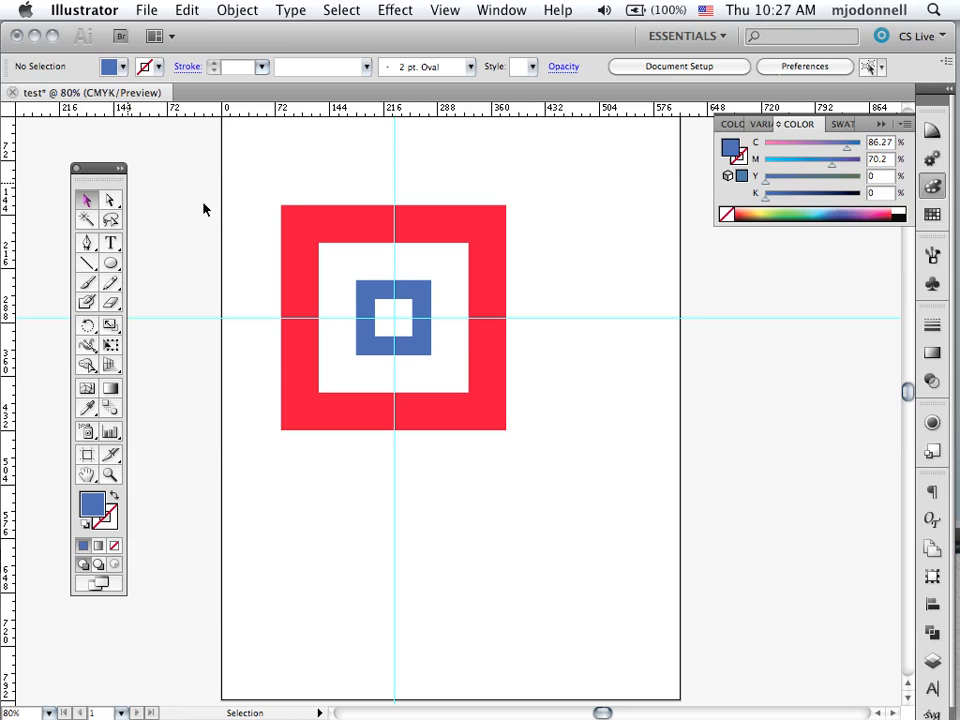
{"action": "left_click_drag", "start_coordinate": [274, 197], "coordinate": [456, 333]}
{"action": "left_click_drag", "start_coordinate": [448, 236], "coordinate": [677, 446]}
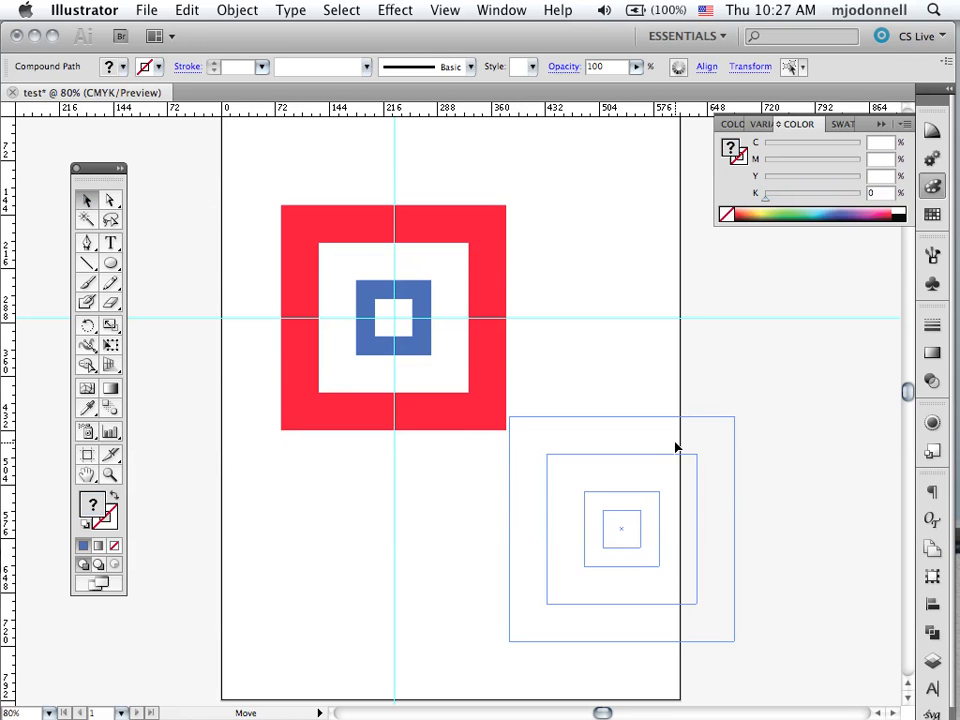
{"action": "left_click", "coordinate": [110, 263]}
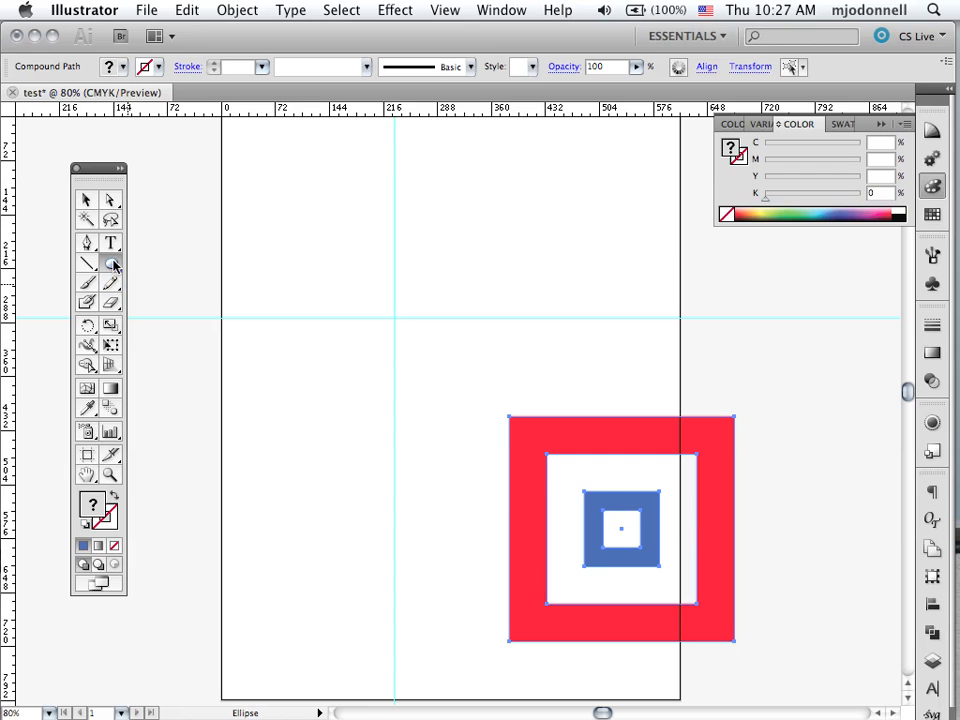
Step: Create centred 300 pt and 200 pt circles at the guide crossing
{"action": "left_click", "coordinate": [392, 318]}
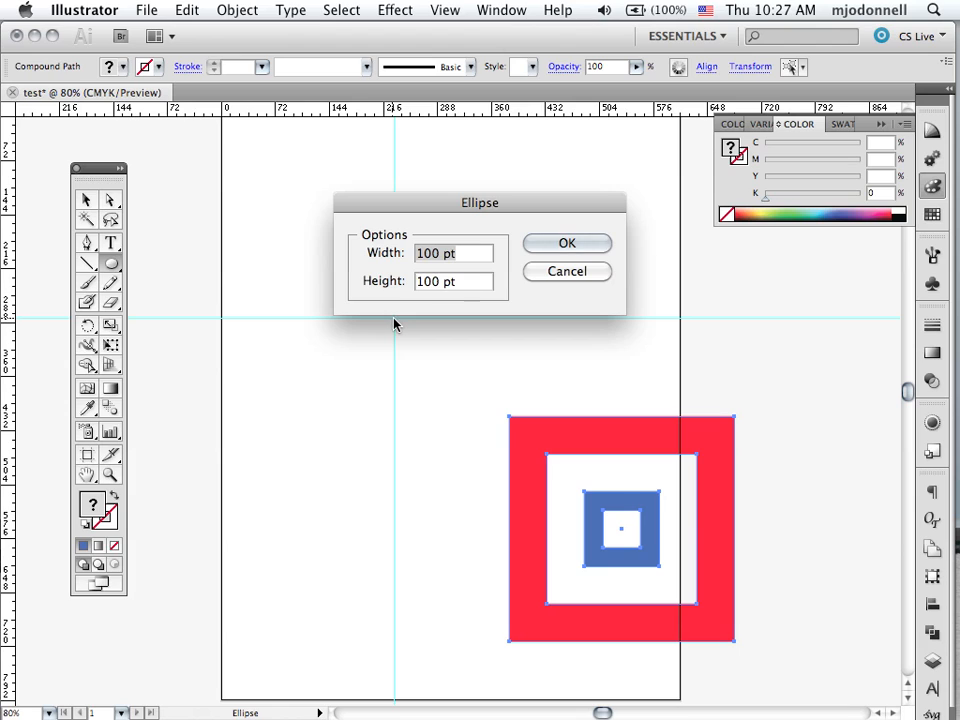
{"action": "type", "text": "300"}
{"action": "key", "text": "Tab"}
{"action": "type", "text": "300"}
{"action": "key", "text": "Return"}
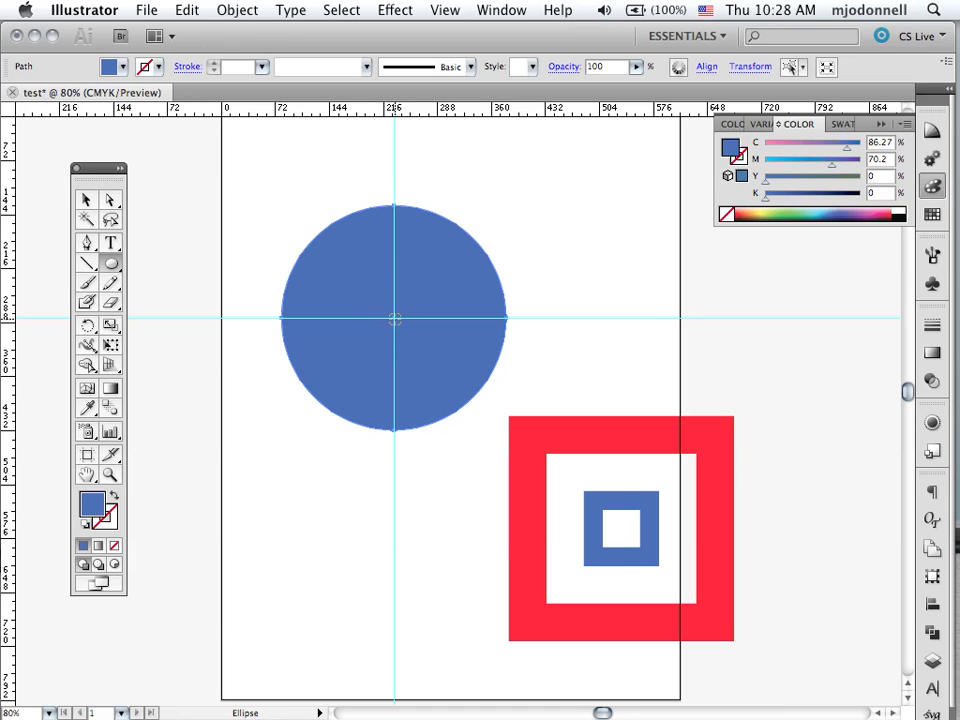
{"action": "left_click", "coordinate": [395, 319]}
{"action": "type", "text": "29"}
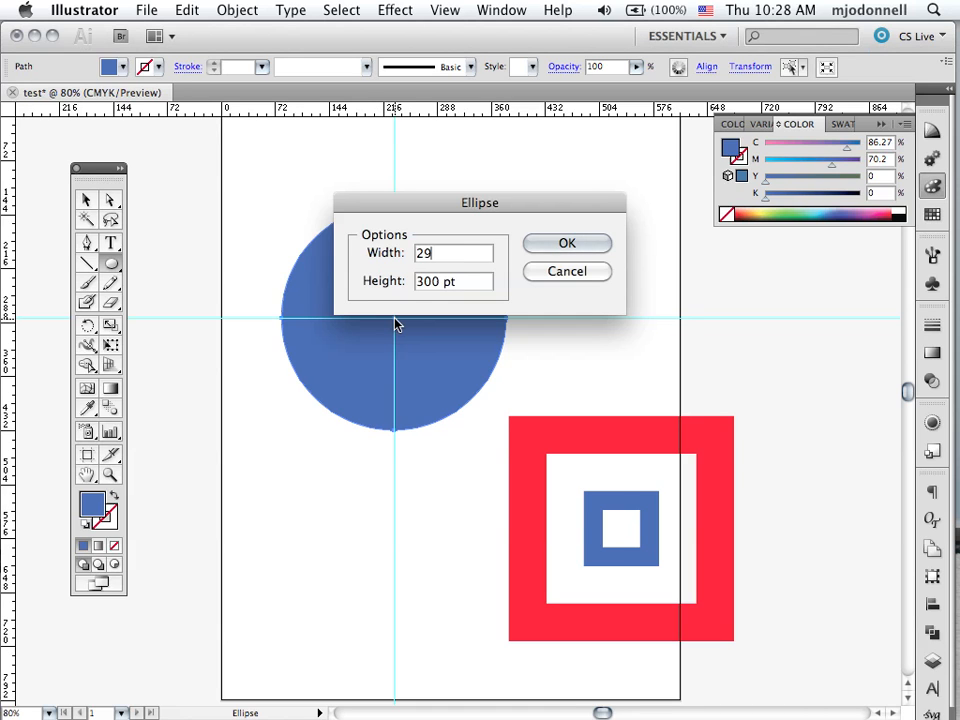
{"action": "type", "text": "9"}
{"action": "key", "text": "BackSpace"}
{"action": "key", "text": "BackSpace"}
{"action": "type", "text": "00"}
{"action": "key", "text": "Tab"}
{"action": "type", "text": "2"}
{"action": "type", "text": "00"}
{"action": "key", "text": "Return"}
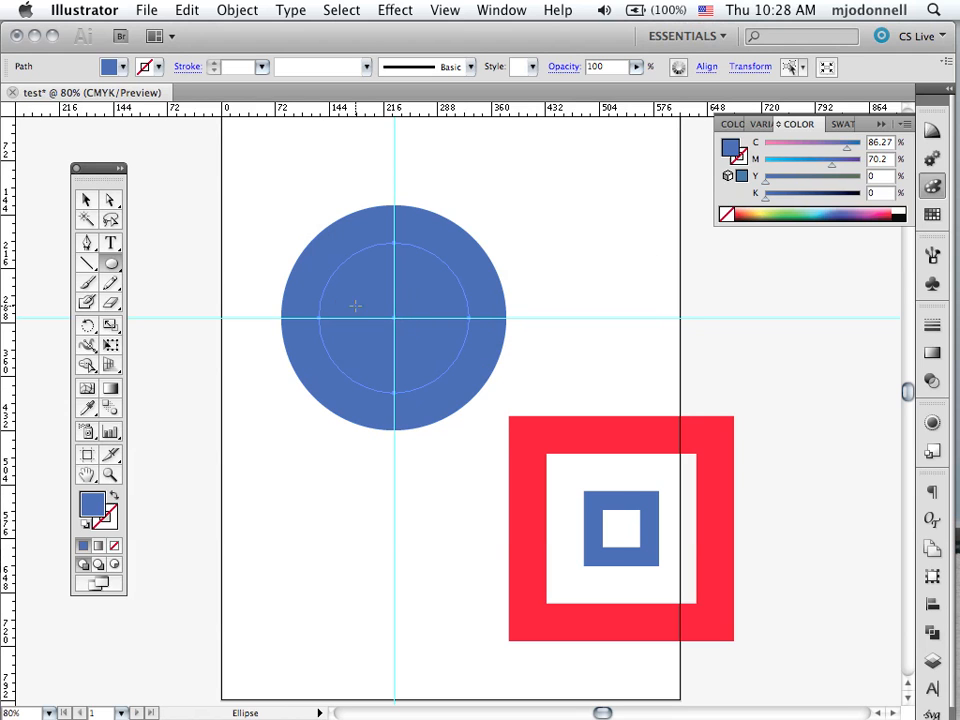
Step: Combine the two selected circles into a hollow blue ring via Compound Path > Make
{"action": "left_click", "coordinate": [86, 199]}
{"action": "left_click_drag", "start_coordinate": [272, 246], "coordinate": [369, 310]}
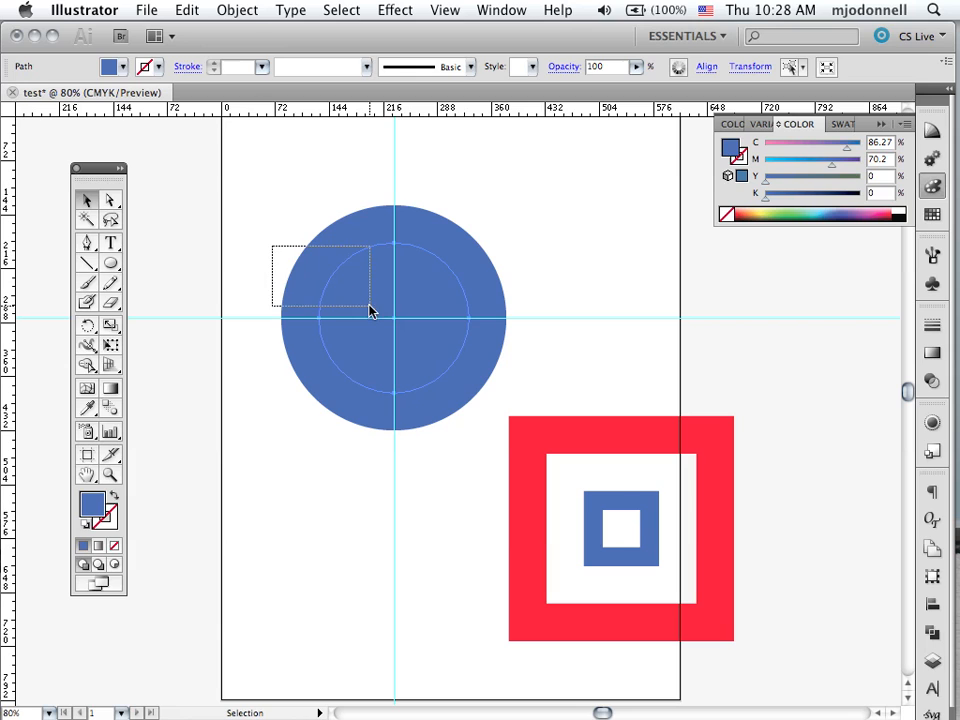
{"action": "left_click", "coordinate": [228, 12]}
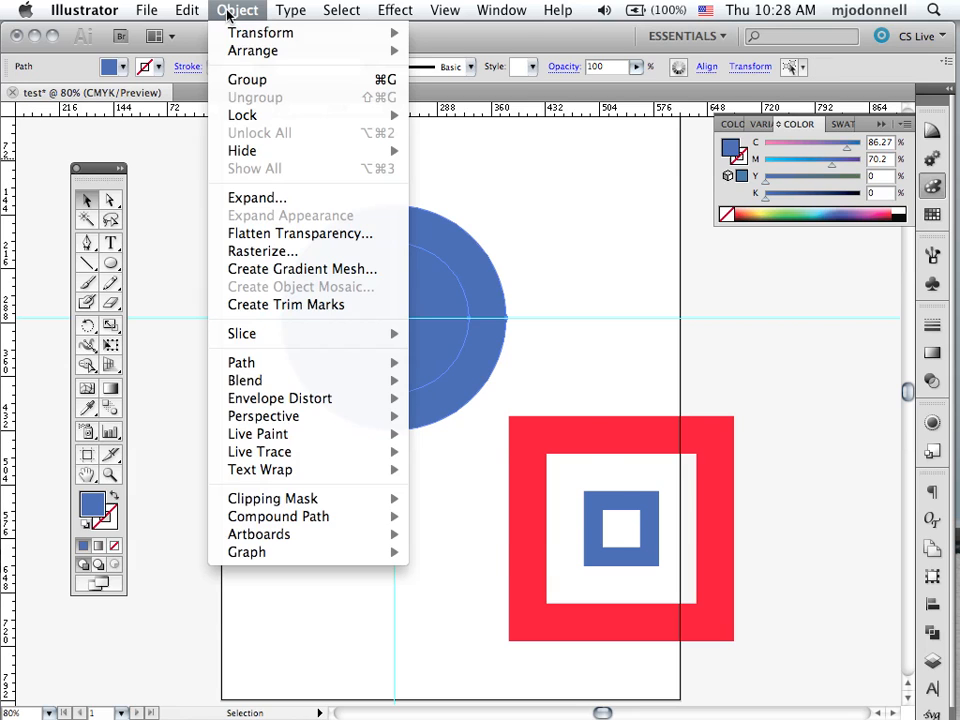
{"action": "mouse_move", "coordinate": [278, 516]}
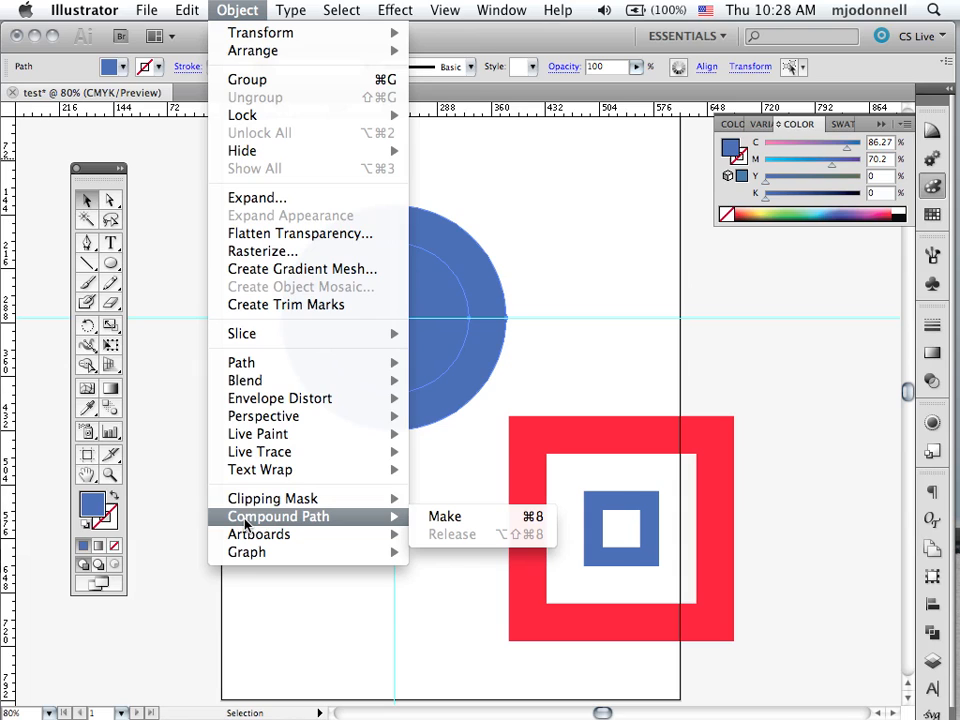
{"action": "left_click", "coordinate": [440, 516]}
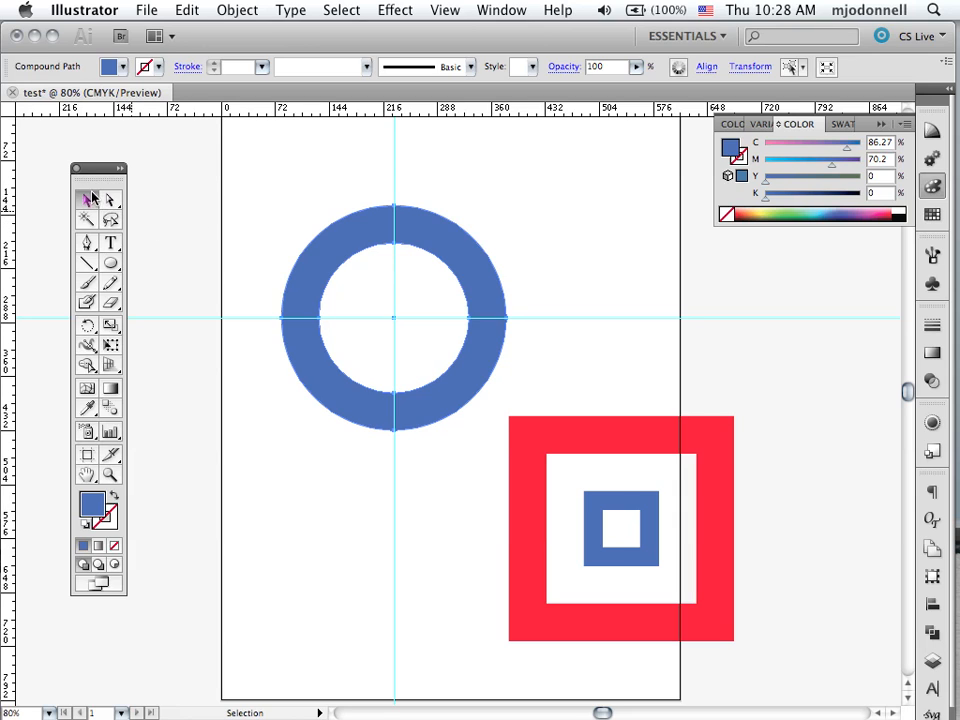
Step: Reposition the blue ring back onto the guide intersection after testing it over the red frame
{"action": "left_click", "coordinate": [300, 238]}
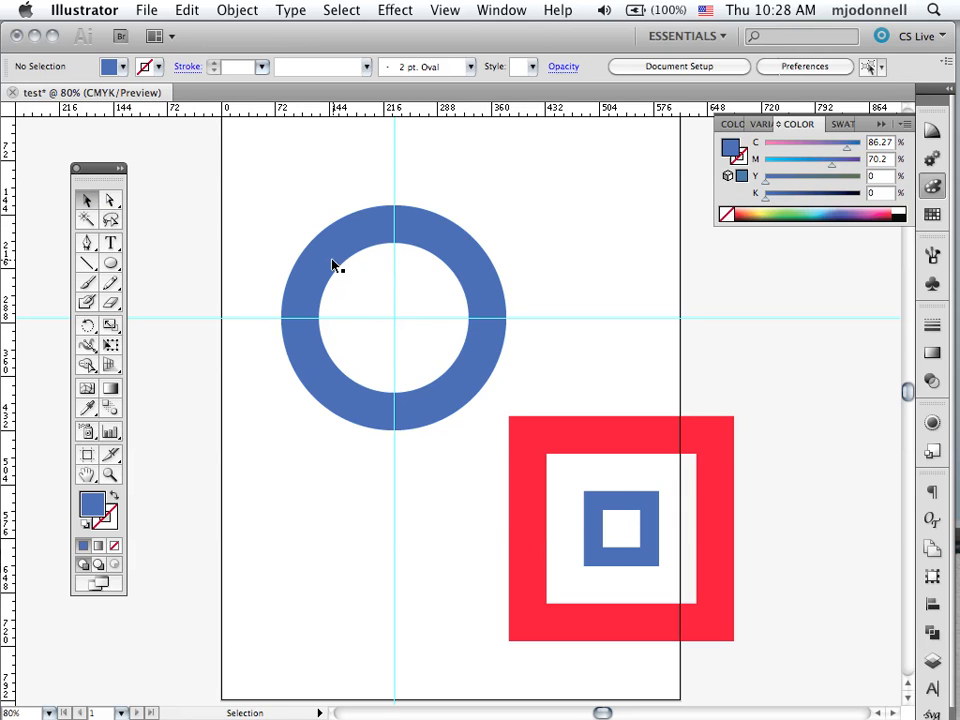
{"action": "left_click_drag", "start_coordinate": [333, 264], "coordinate": [496, 390]}
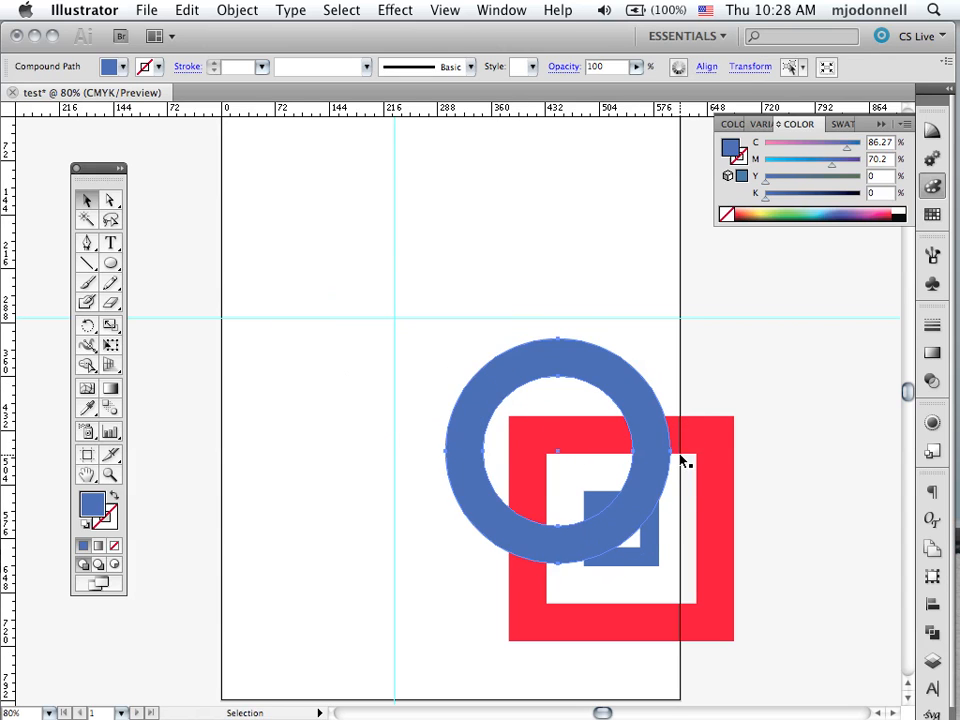
{"action": "left_click_drag", "start_coordinate": [640, 419], "coordinate": [449, 273]}
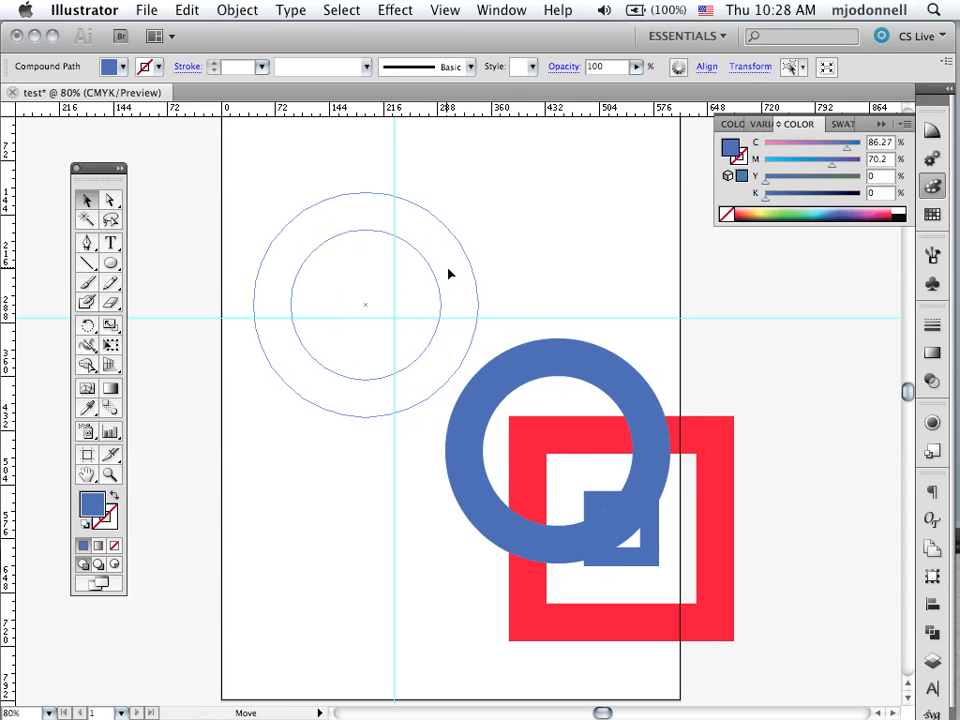
{"action": "left_click_drag", "start_coordinate": [449, 273], "coordinate": [475, 286]}
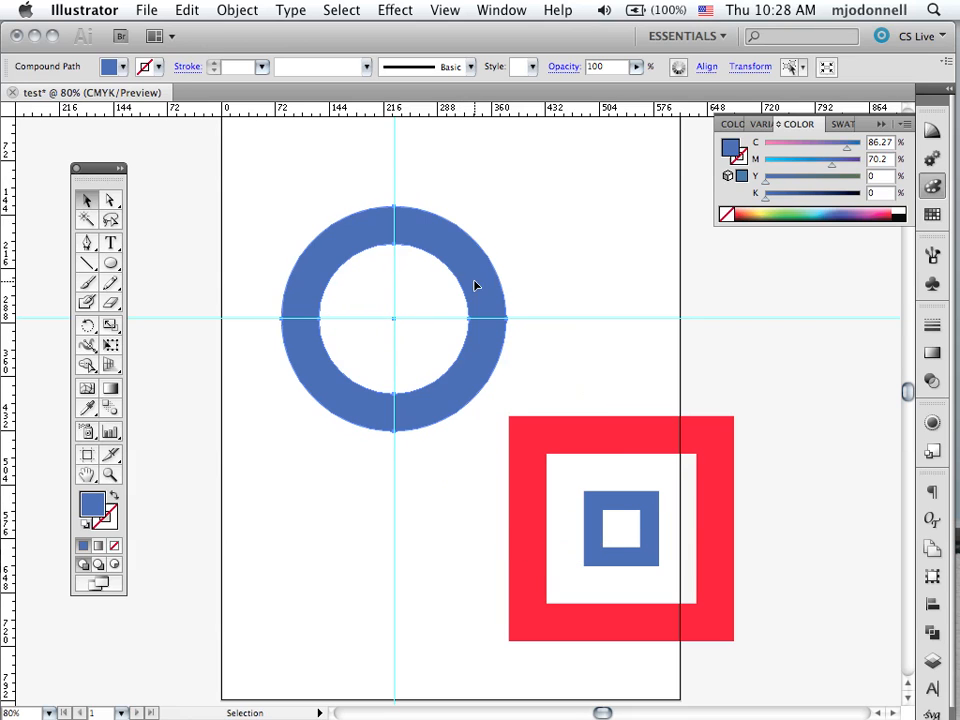
Step: Centre the small blue square inside the ring and move the red frame over the ring
{"action": "left_click", "coordinate": [610, 508]}
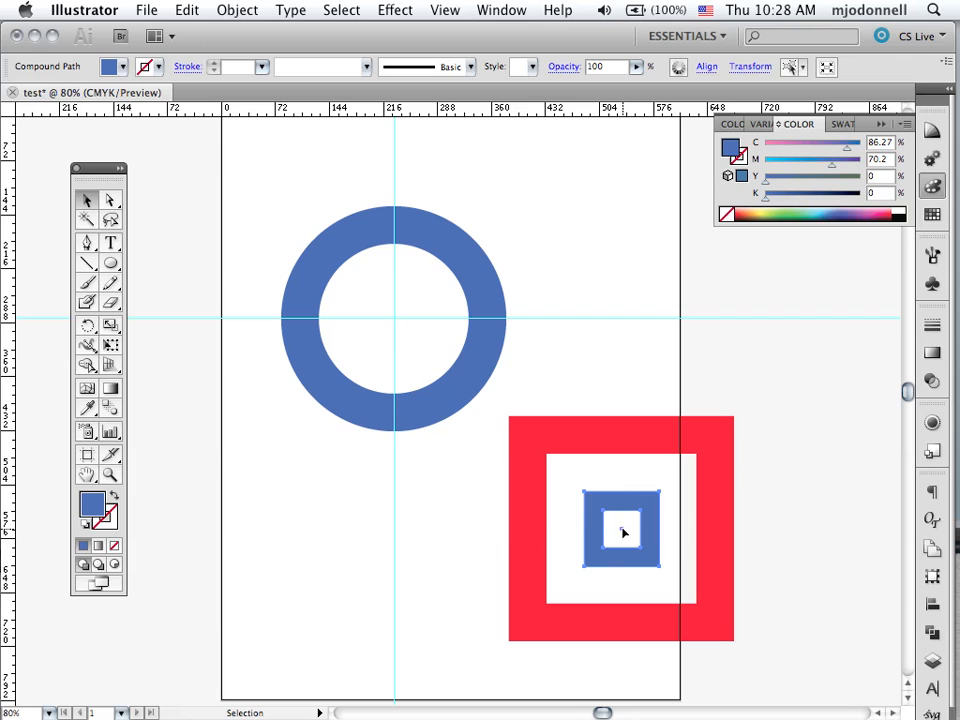
{"action": "left_click_drag", "start_coordinate": [622, 533], "coordinate": [394, 325]}
{"action": "mouse_move", "coordinate": [553, 433]}
{"action": "left_mouse_down"}
{"action": "mouse_move", "coordinate": [507, 373]}
{"action": "mouse_move", "coordinate": [424, 297]}
{"action": "left_mouse_up"}
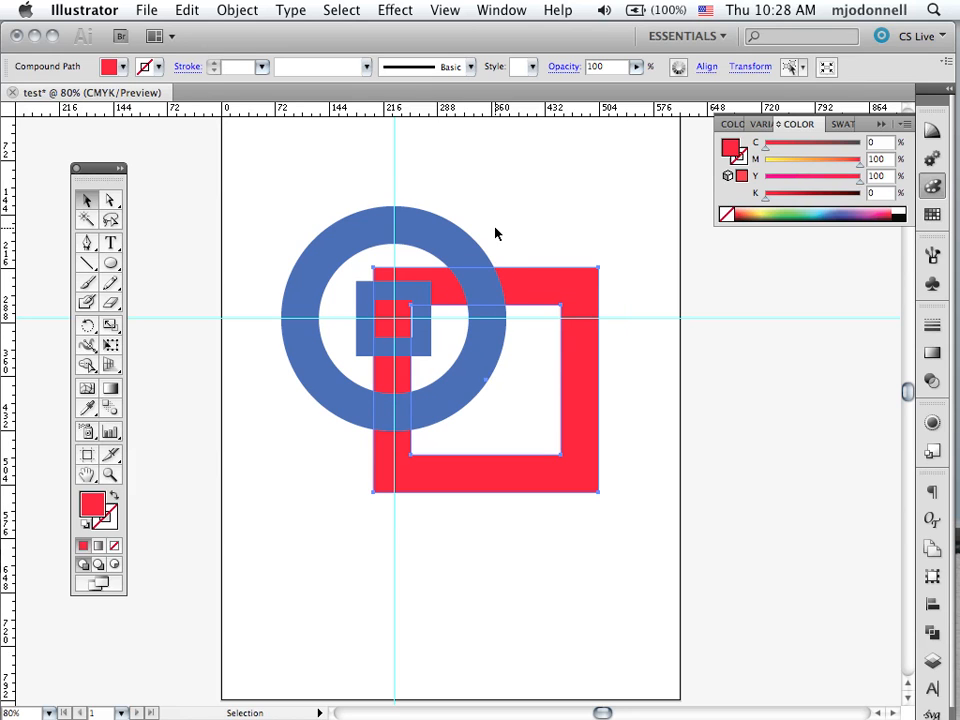
Step: Bring the red frame forward so it sits in front of the blue ring
{"action": "left_click", "coordinate": [240, 10]}
{"action": "mouse_move", "coordinate": [253, 50]}
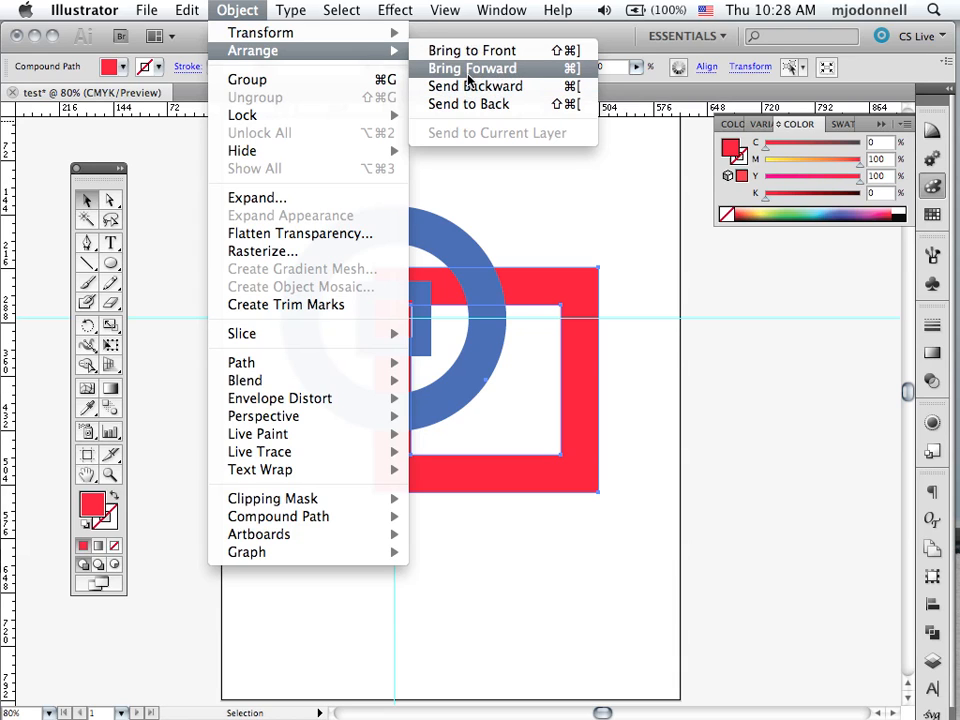
{"action": "left_click", "coordinate": [465, 58]}
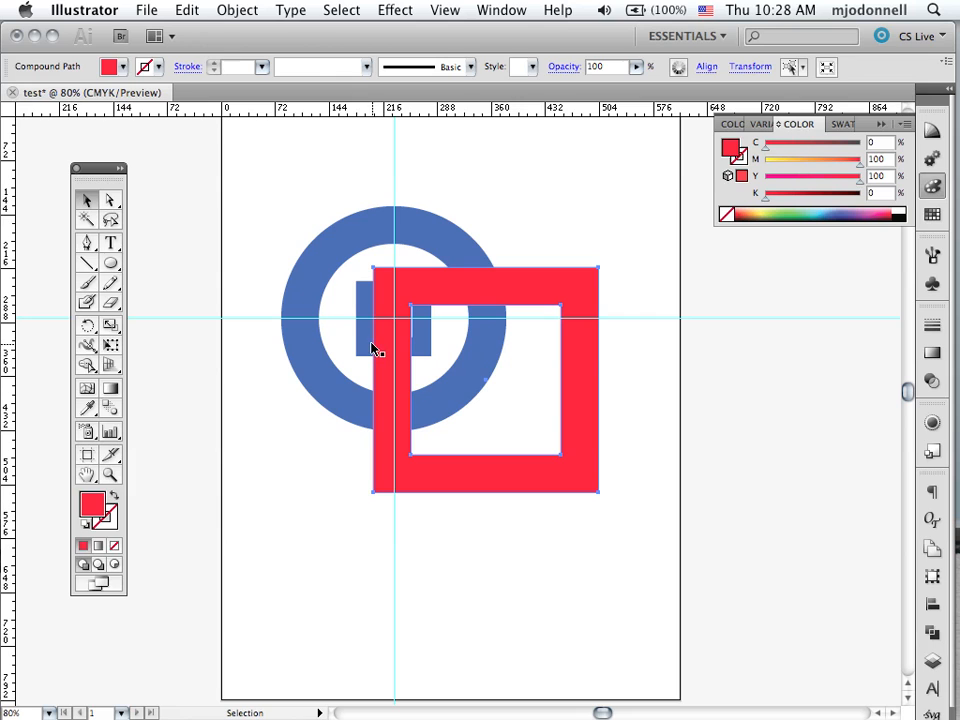
Step: Bring the small blue square frame to the very front of the stack
{"action": "left_click", "coordinate": [368, 343]}
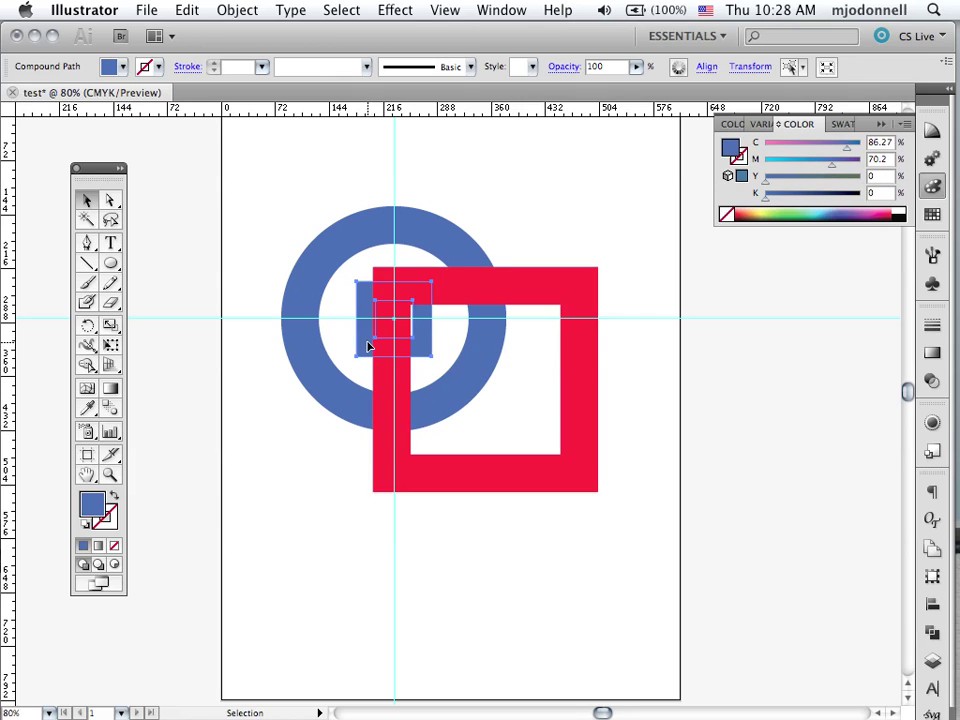
{"action": "left_click", "coordinate": [240, 10]}
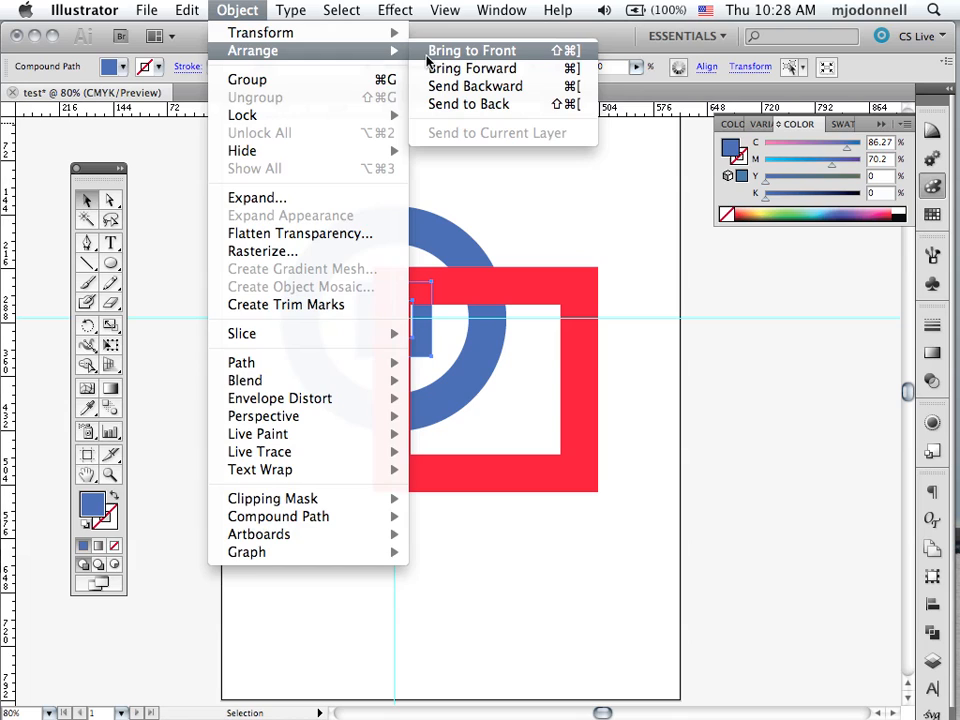
{"action": "left_click", "coordinate": [470, 50]}
{"action": "left_click", "coordinate": [500, 171]}
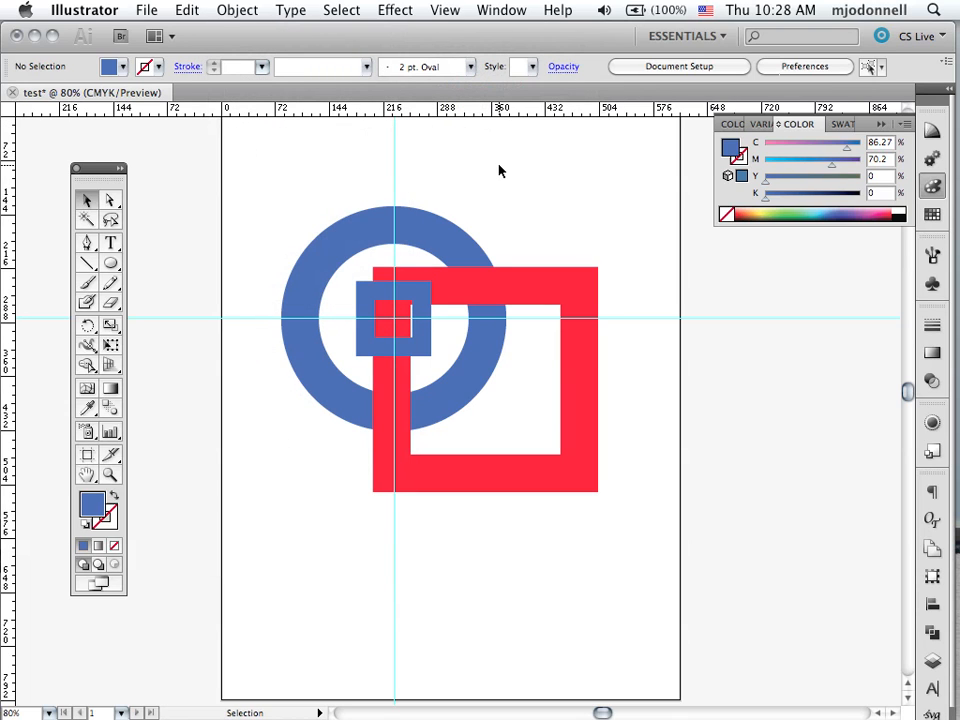